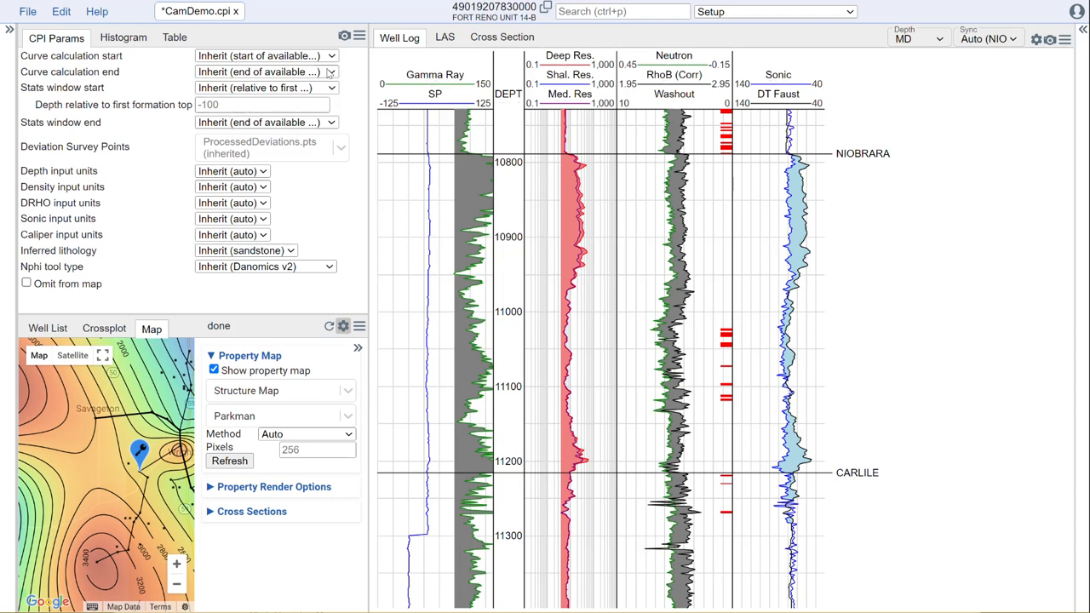
Enlarge the CPI parameters pane in width and height and show the table view
left_click_drag(368, 103, 636, 103)
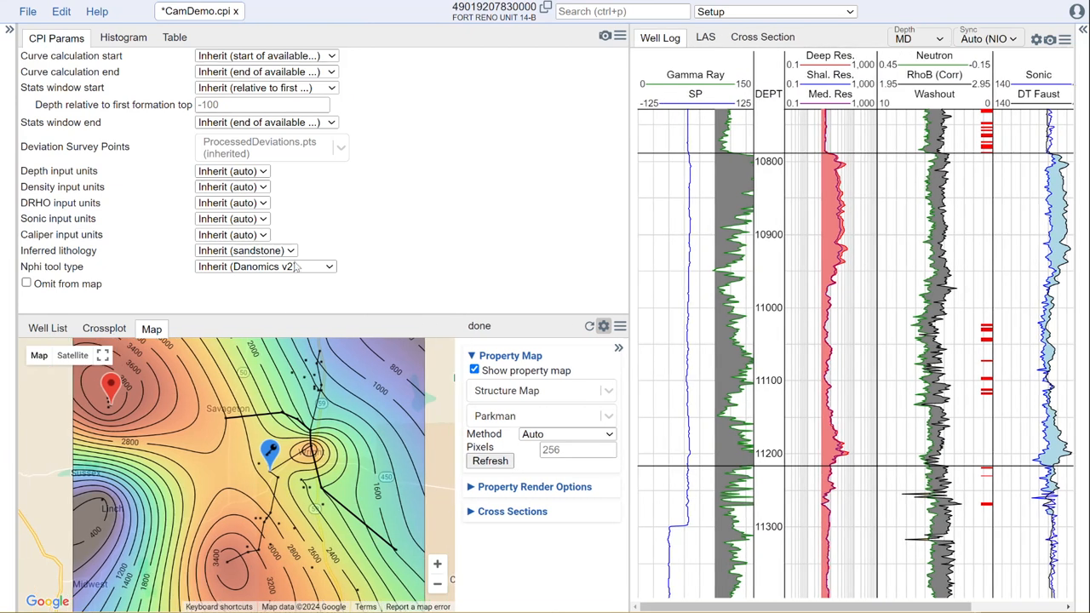
left_click_drag(291, 314, 291, 440)
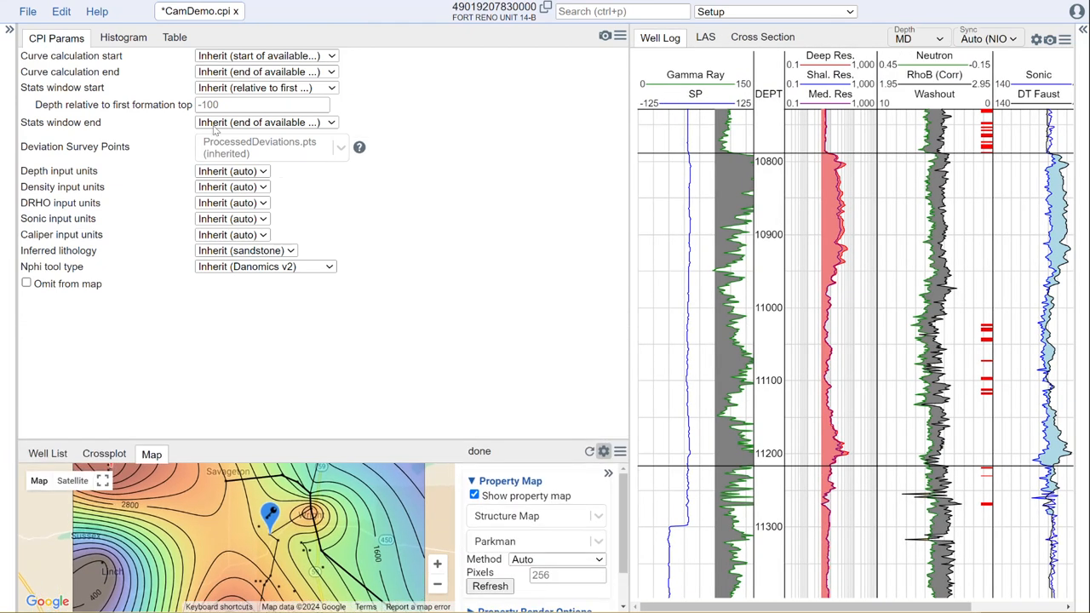
left_click(179, 41)
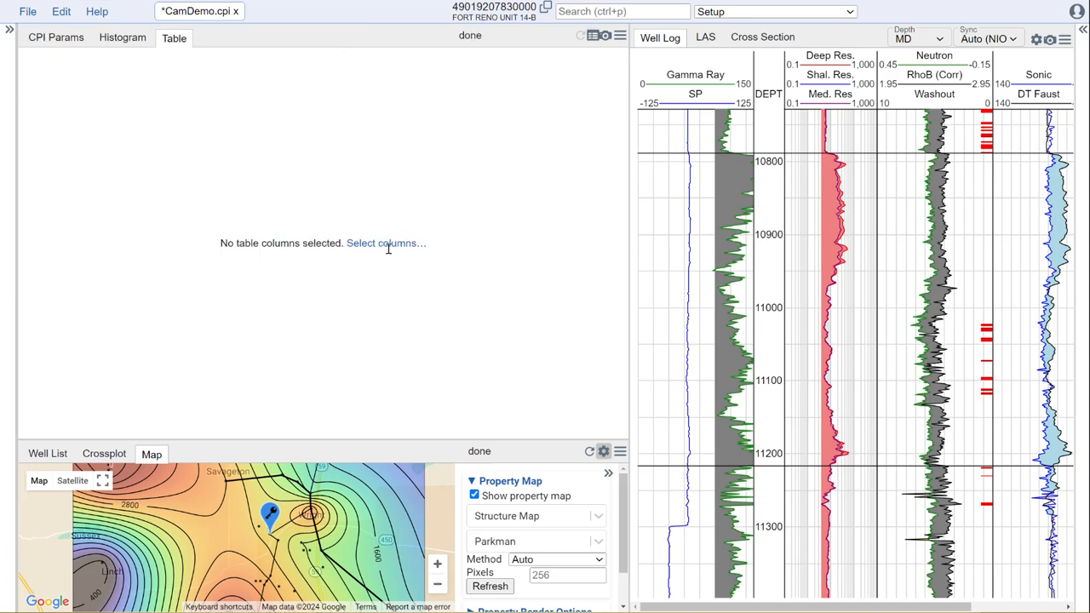
Configure the table for a single zone with multiple properties, adding the avg_pe_final, avg_nphi_final and avg_rhob_final columns for Teapot
left_click(593, 36)
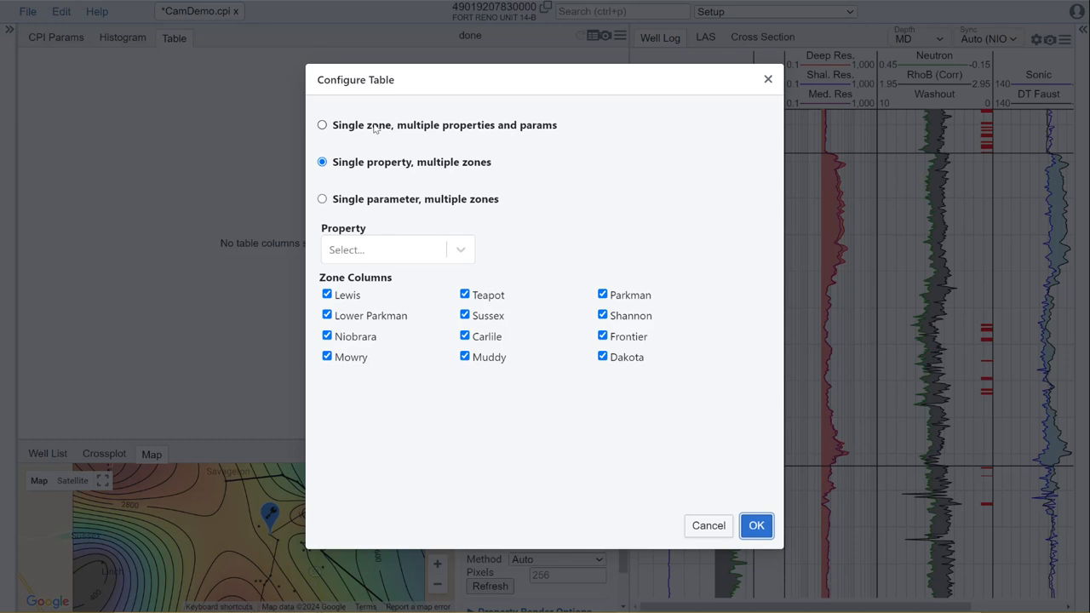
left_click(124, 128)
left_click(593, 37)
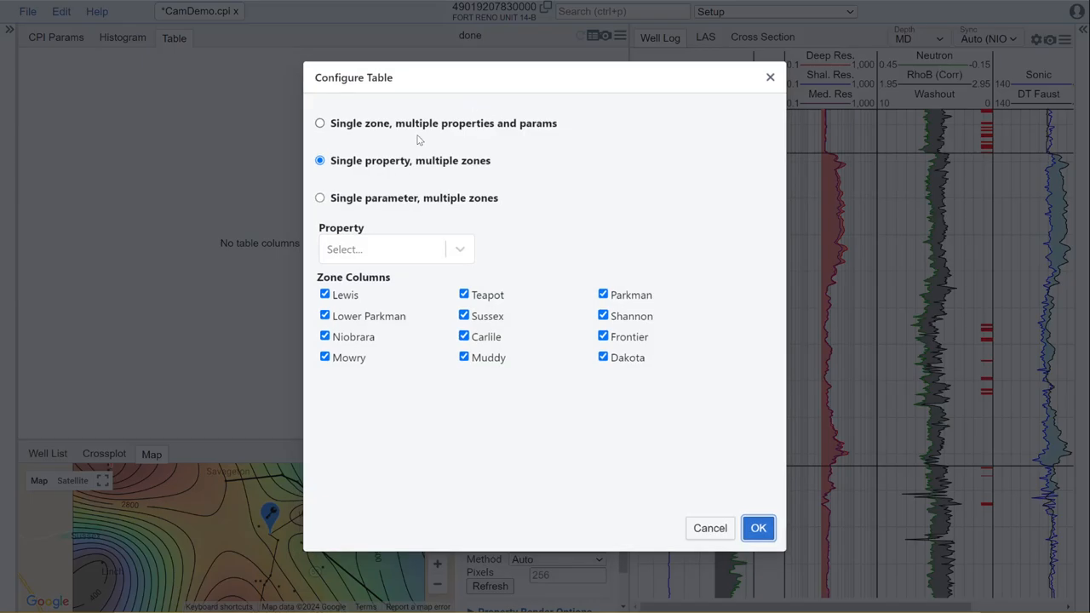
left_click(392, 132)
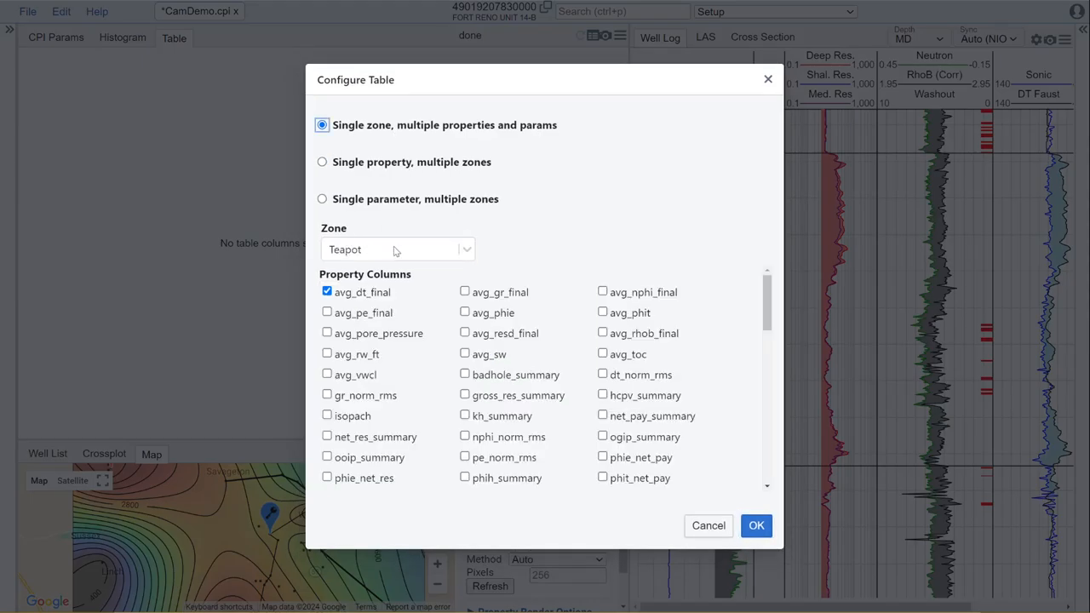
left_click(364, 318)
left_click(602, 292)
left_click(603, 333)
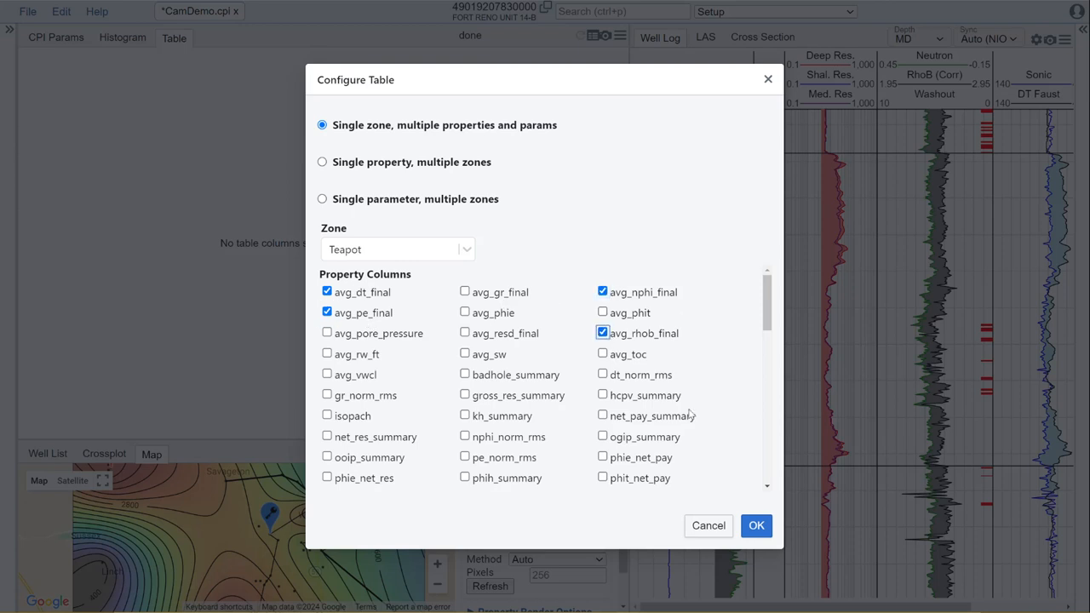
left_click(755, 525)
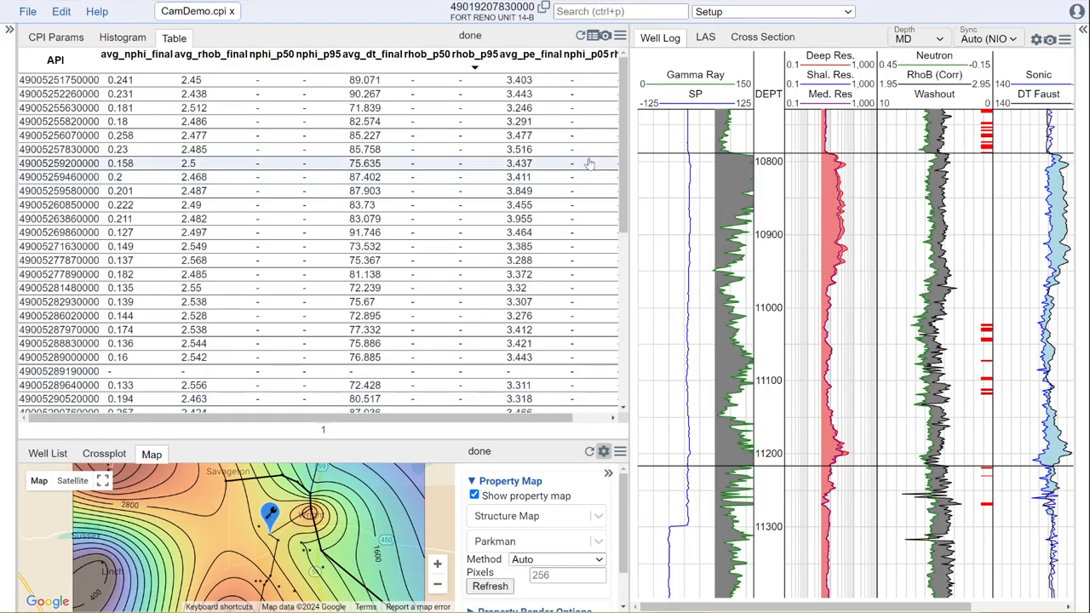
Widen the table pane and examine the available property columns in the table configuration, leaving it without changes
left_click_drag(625, 122, 741, 122)
left_click(705, 36)
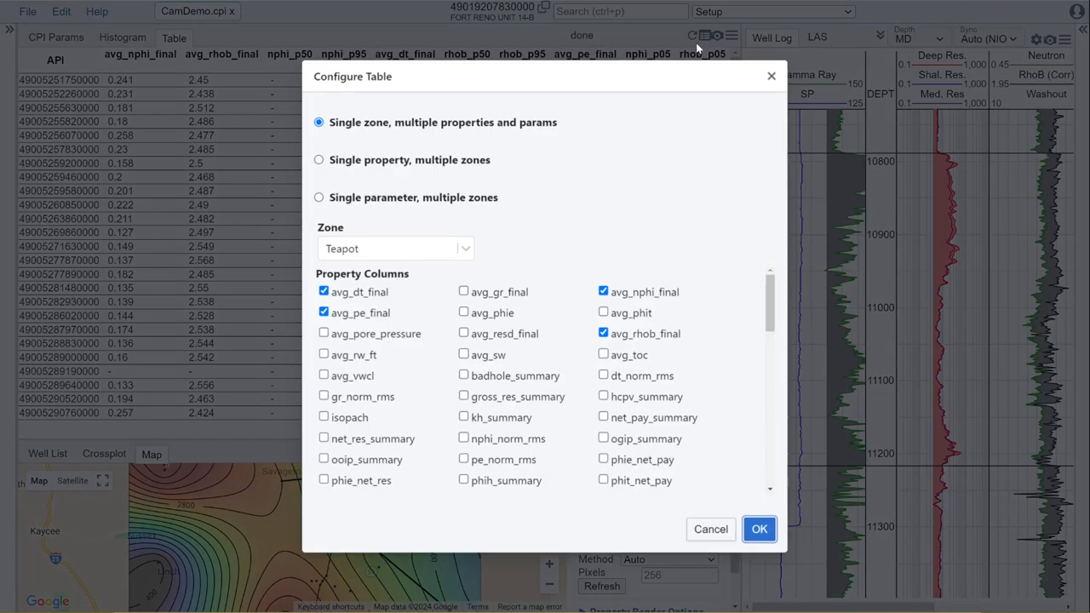
scroll(621, 290, "down", 10)
scroll(621, 290, "down", 3)
scroll(625, 293, "up", 15)
scroll(631, 296, "down", 4)
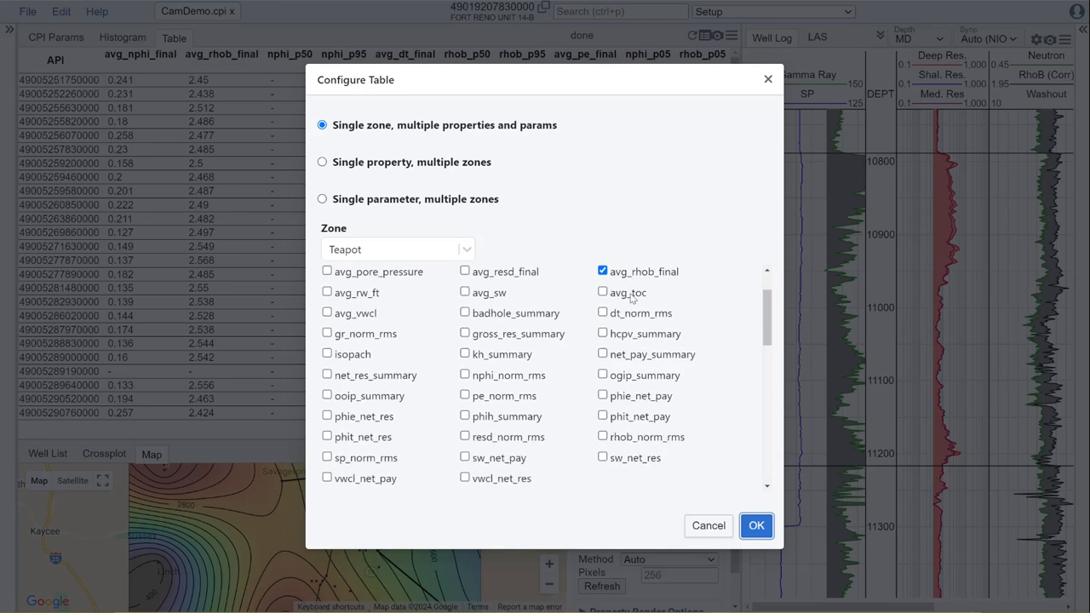
scroll(631, 297, "up", 5)
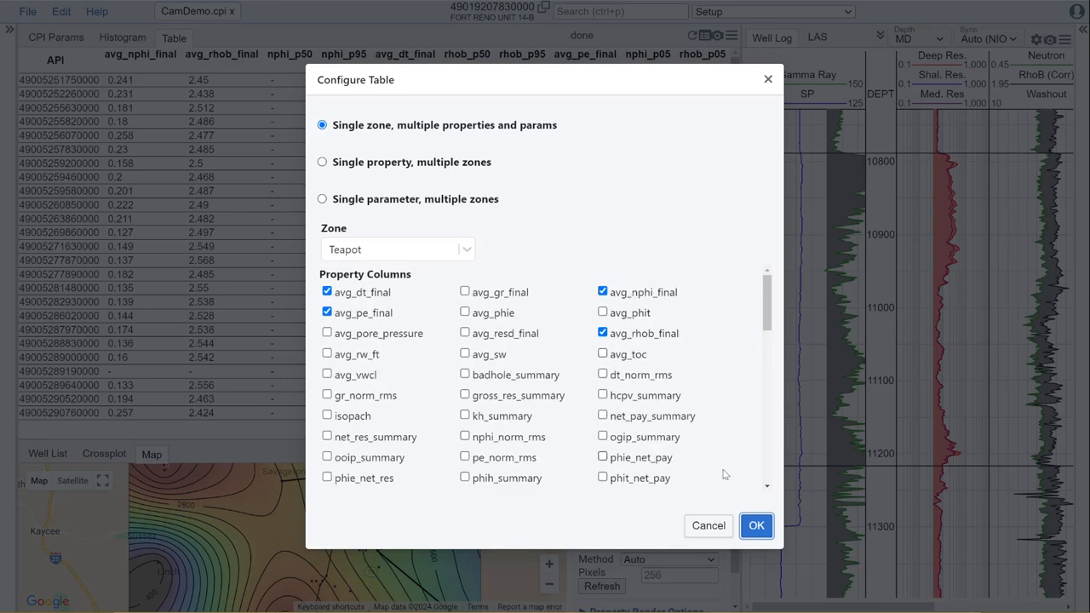
left_click(709, 528)
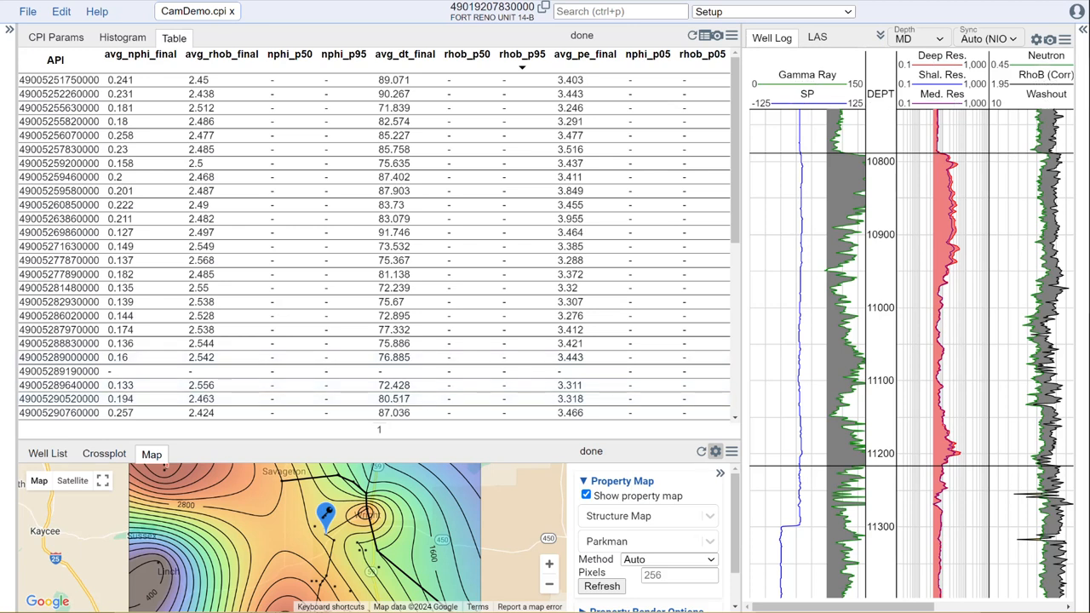
Switch the workflow module to Equation Playground and show its CPI parameters
left_click(827, 16)
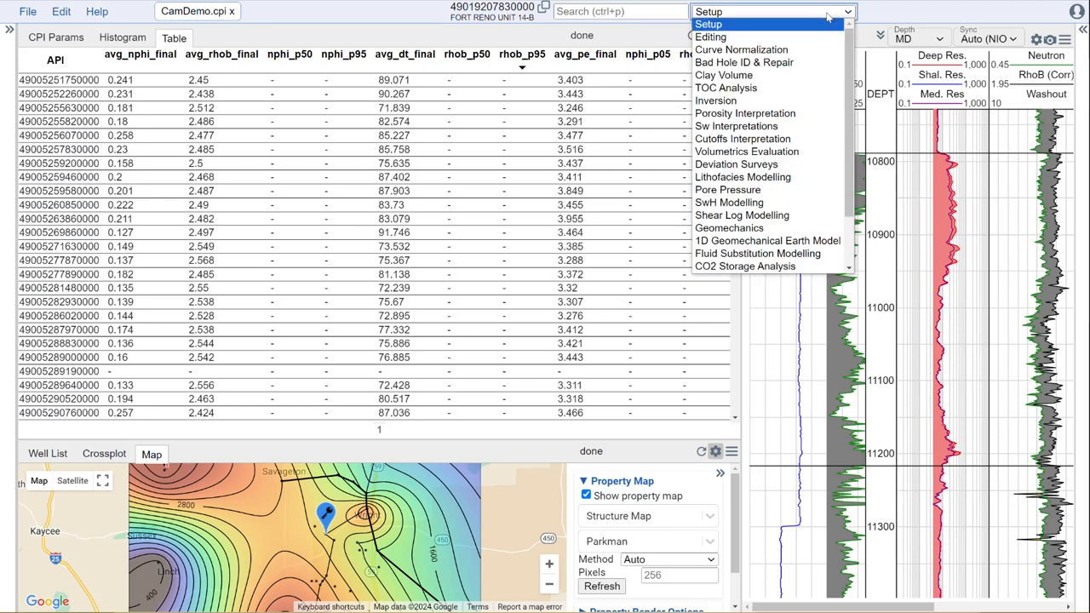
left_click_drag(850, 41, 852, 135)
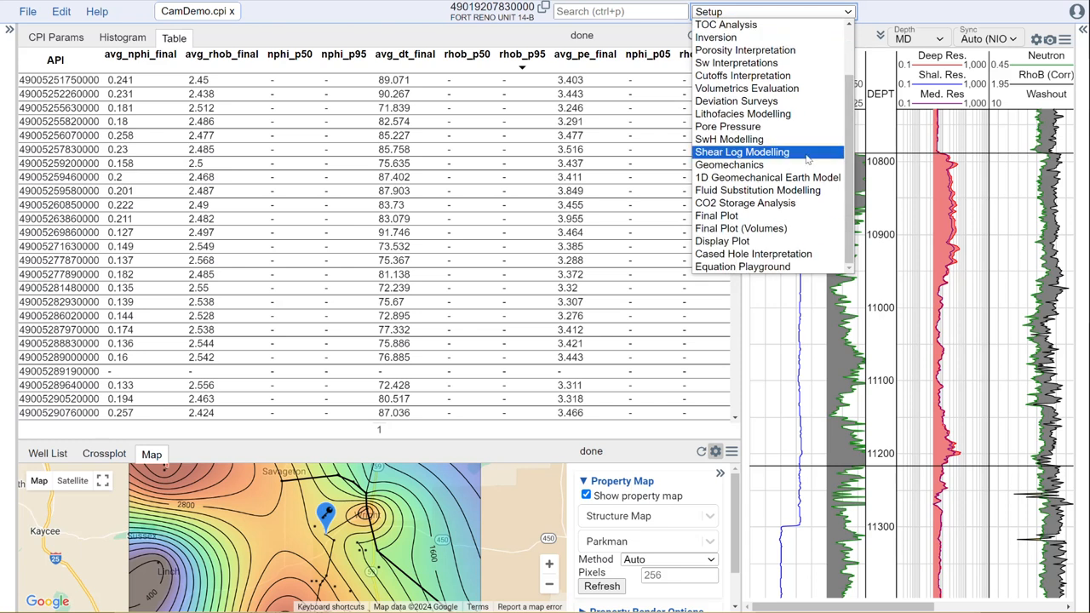
left_click(764, 271)
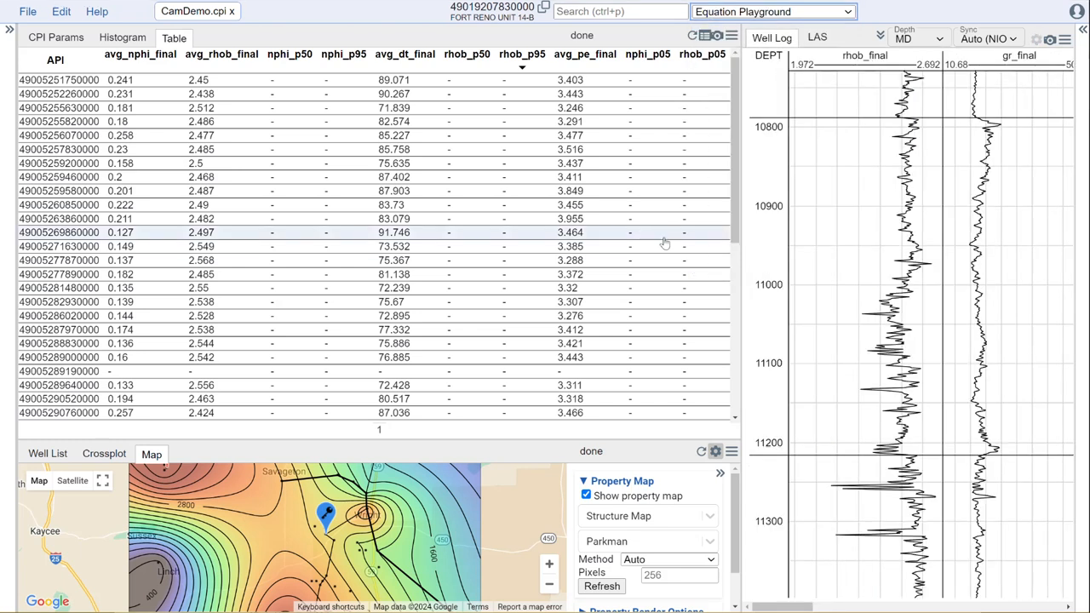
left_click(71, 41)
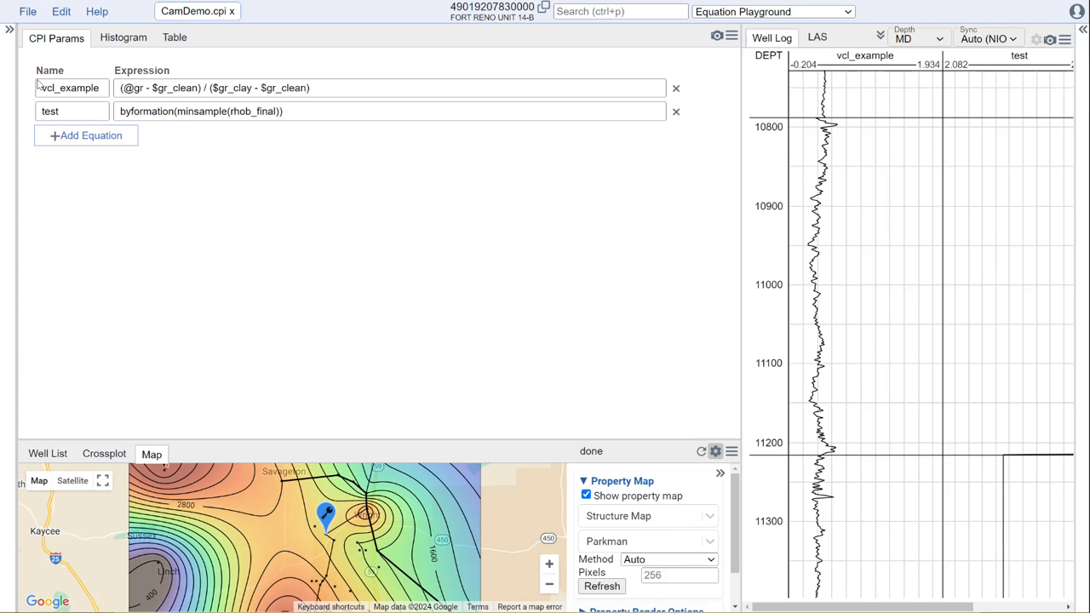
Delete the vcl_example and test equations and widen the well log pane
left_click(675, 89)
left_click(677, 88)
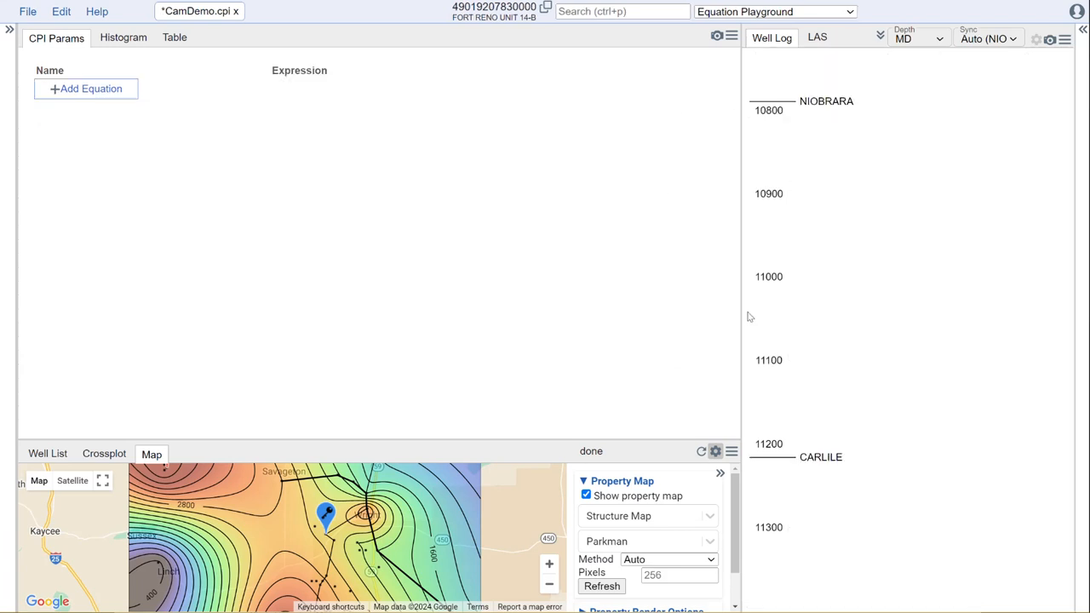
left_click_drag(739, 312, 607, 315)
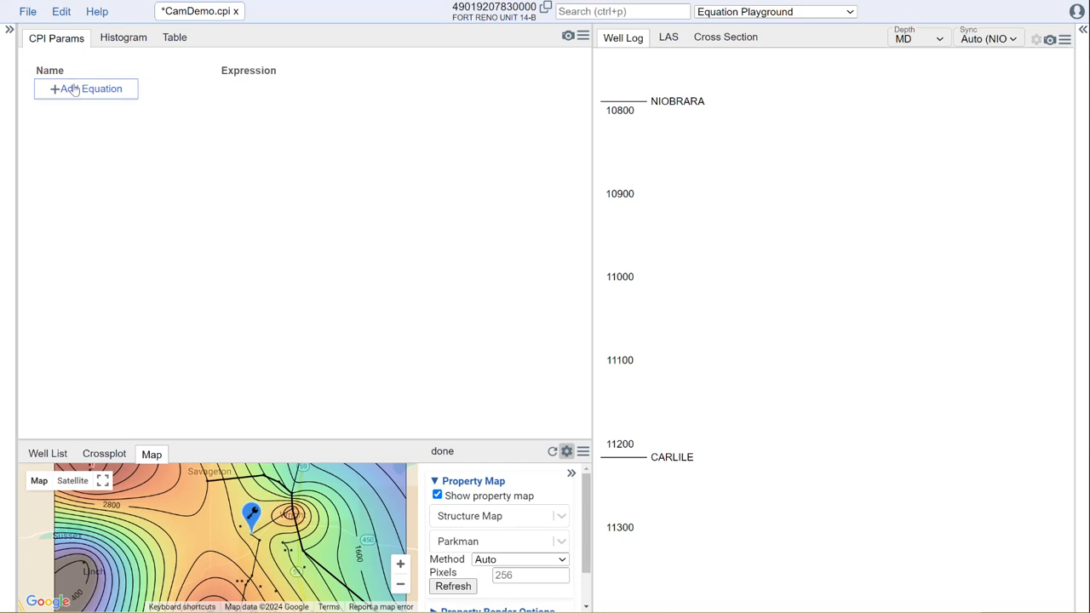
Add an equation named gr_p10 with the expression percentile(10, gr_final) and inspect its curve in the well log
left_click(74, 88)
left_click(77, 89)
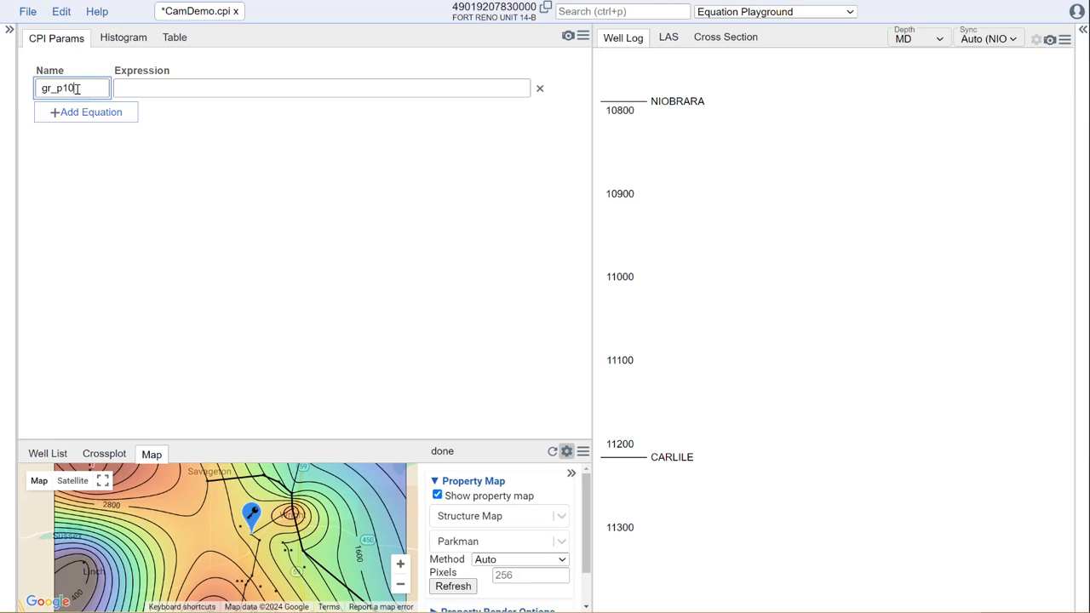
key("Tab")
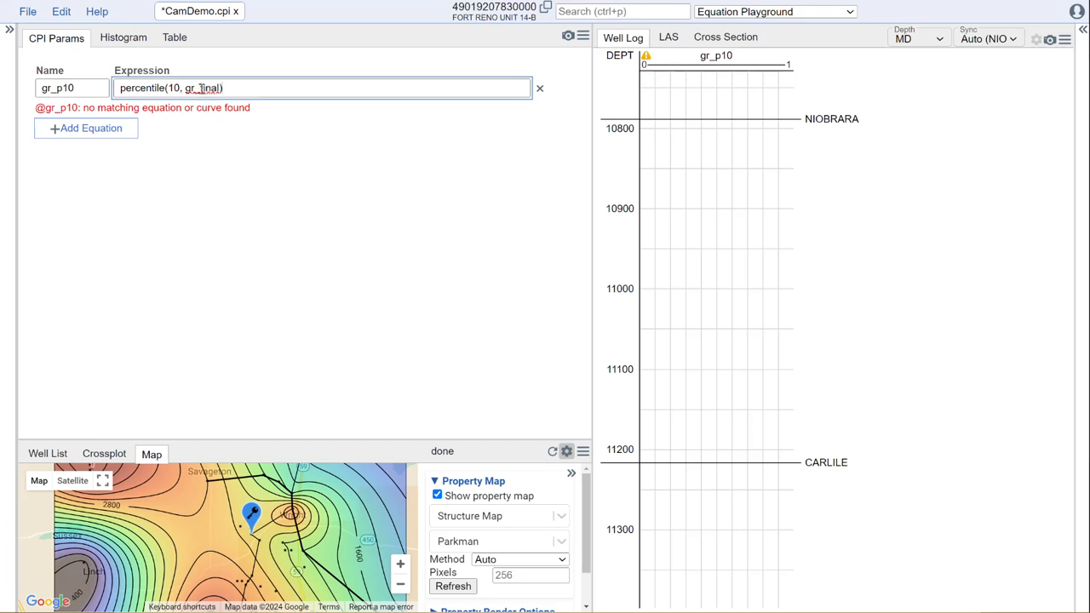
left_click(246, 150)
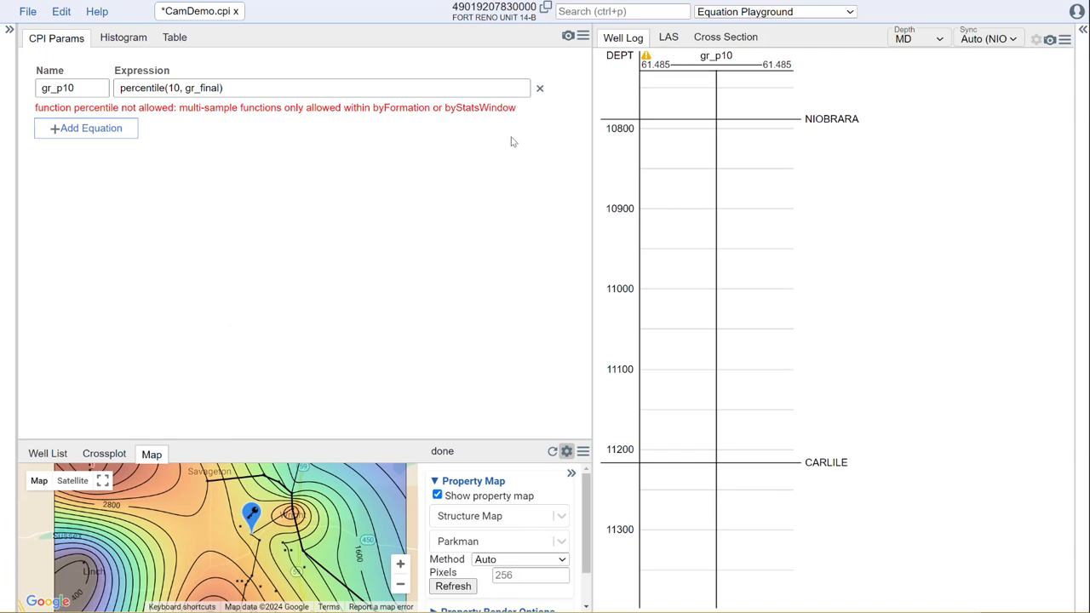
scroll(846, 204, "down", 2)
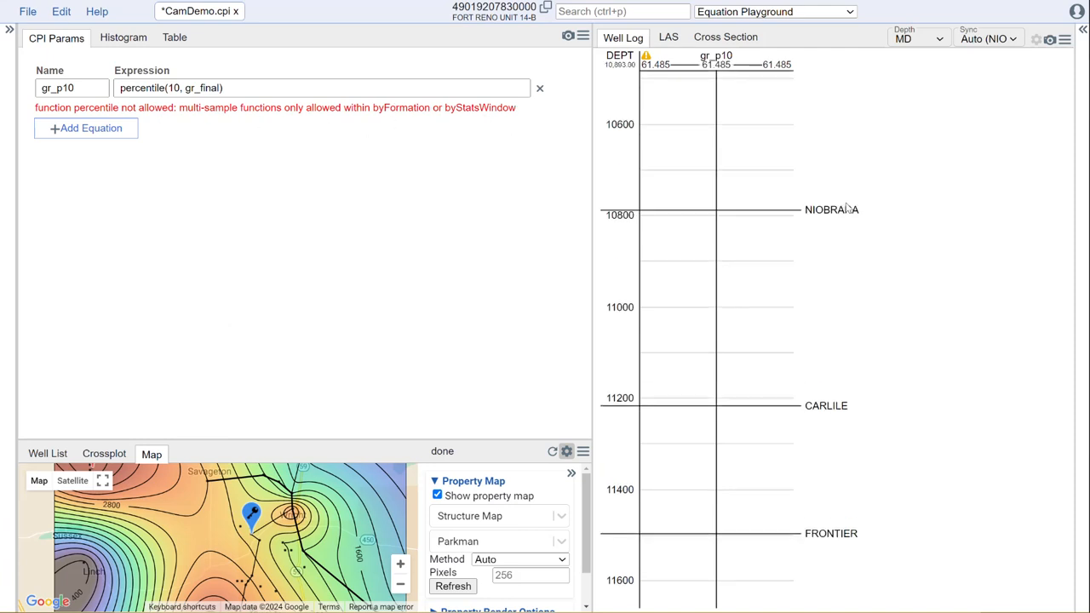
Wrap the gr_p10 expression as byFormation(percentile(10, gr_final)) and inspect the curve across the formations
left_click(120, 87)
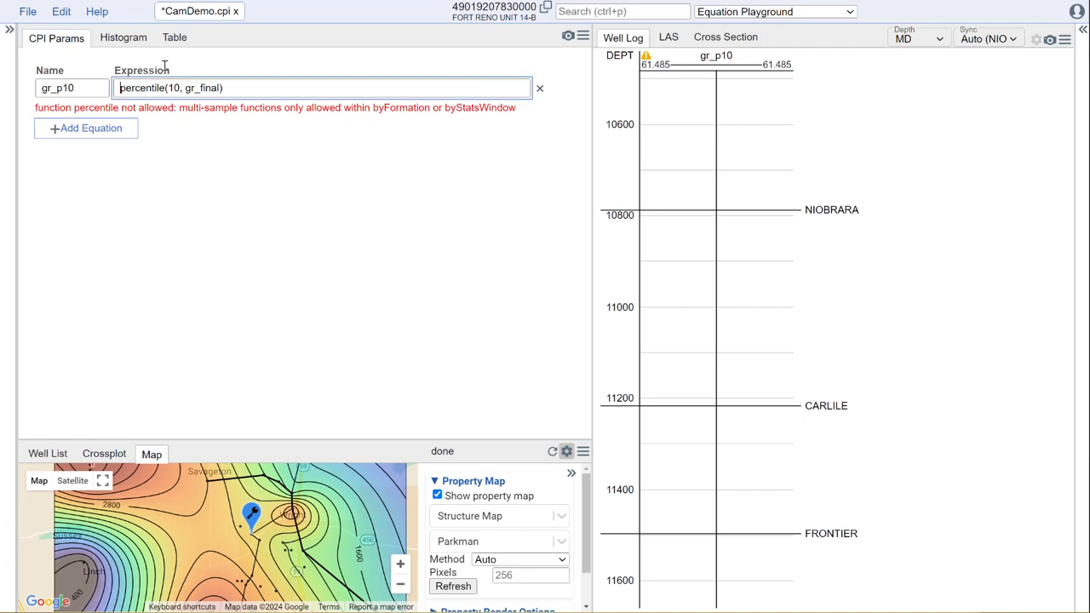
type("byFormation")
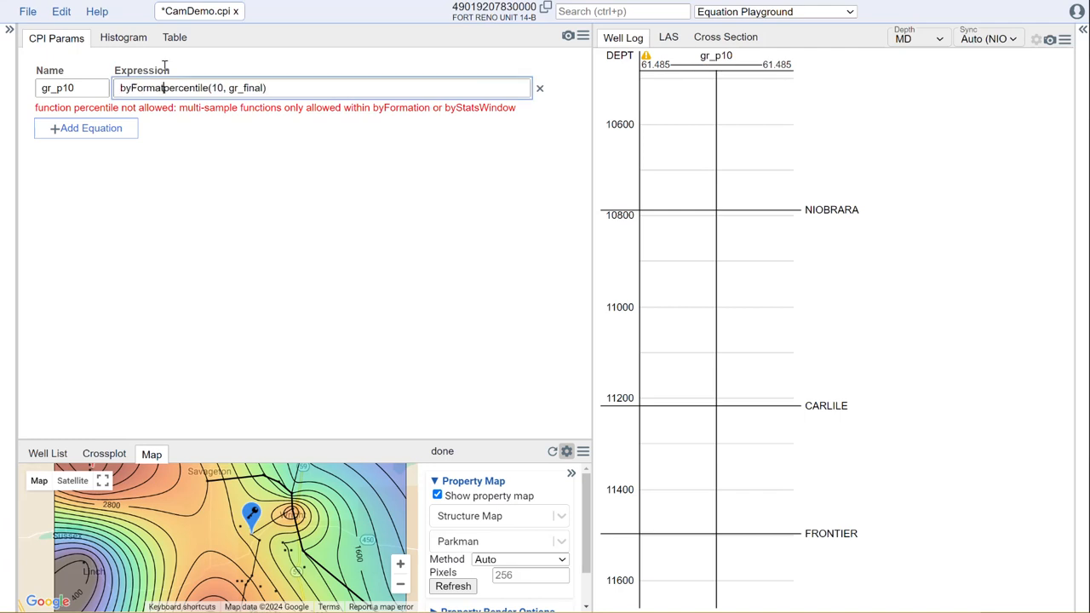
type("(")
type(")")
left_click(245, 134)
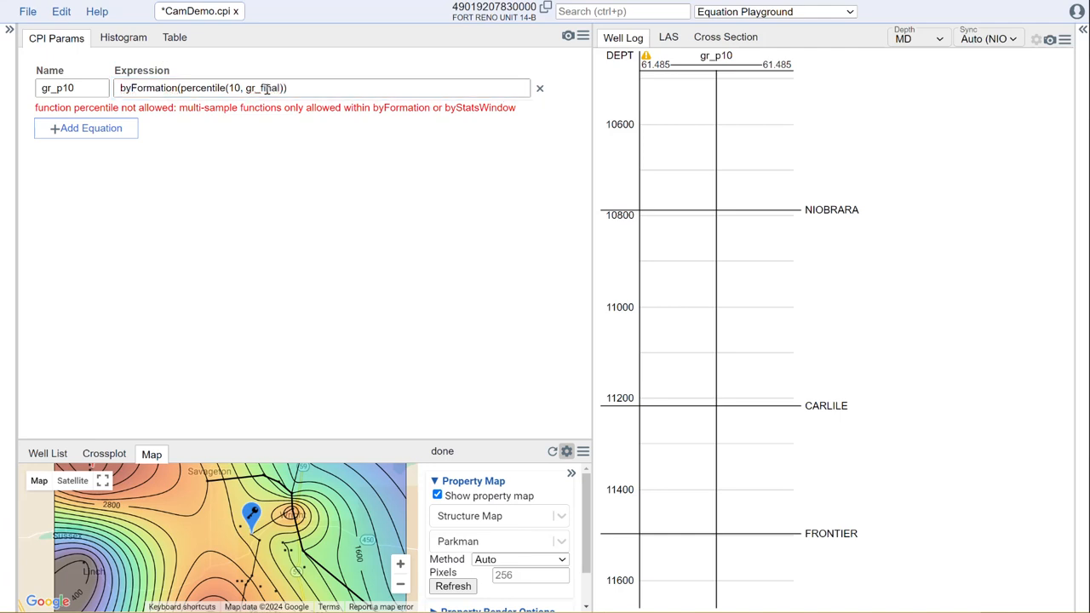
scroll(803, 161, "up", 3)
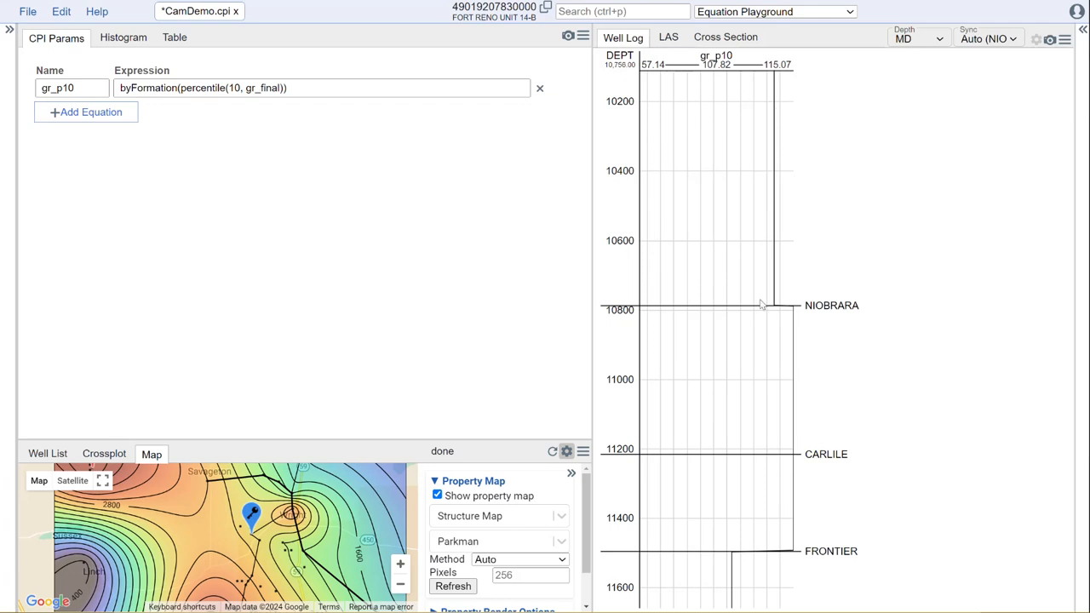
scroll(823, 251, "up", 5)
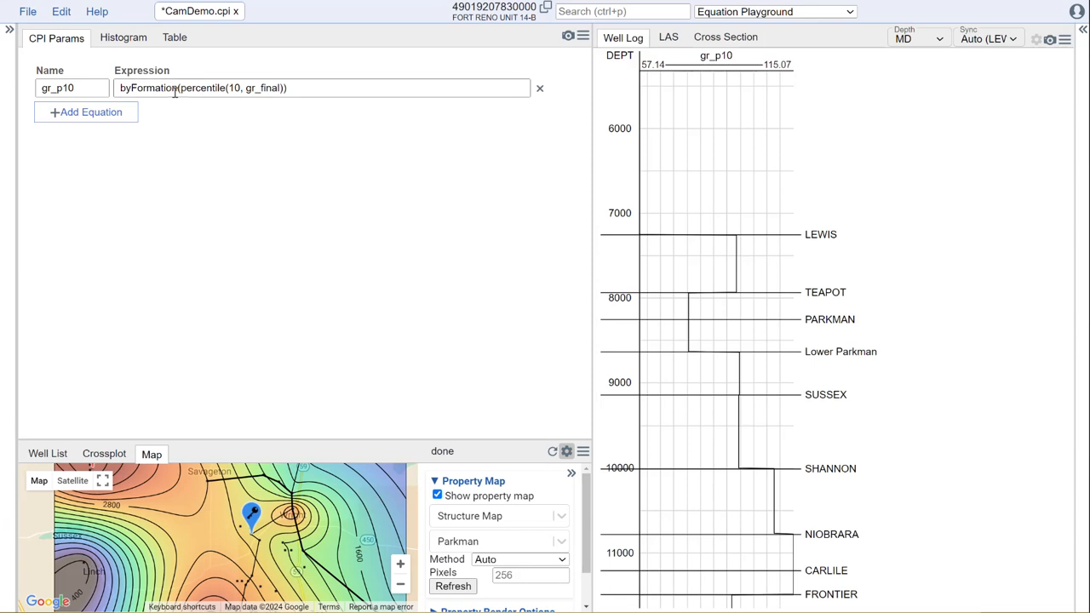
Add a second equation named gr_p10sw with the expression byStatsWindow(percentile(10, gr_final)), based on the gr_p10 expression
left_click(85, 111)
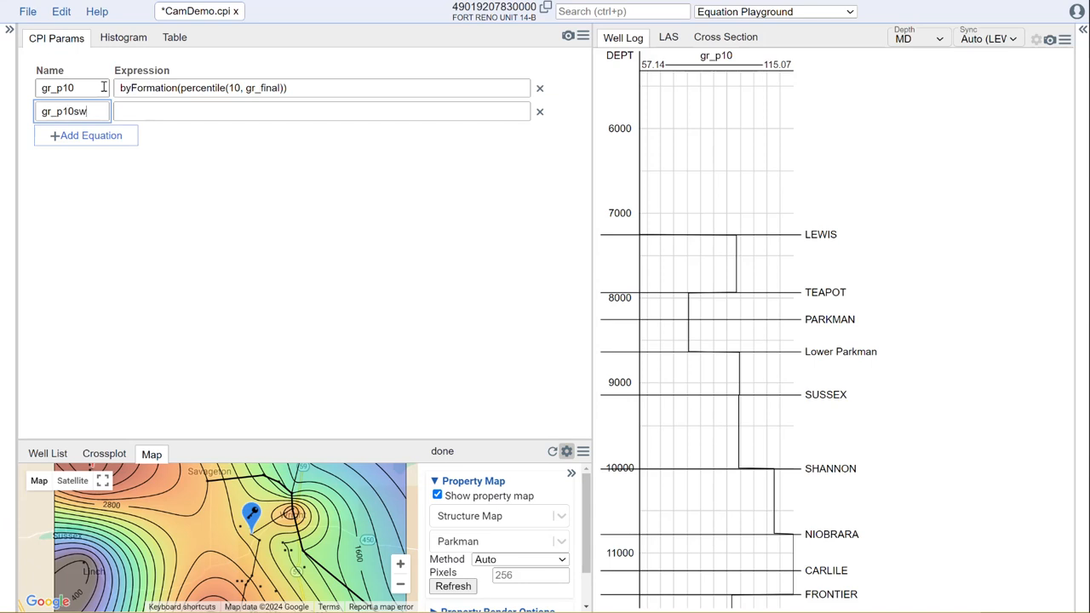
left_click_drag(281, 88, 103, 92)
key("ctrl+c")
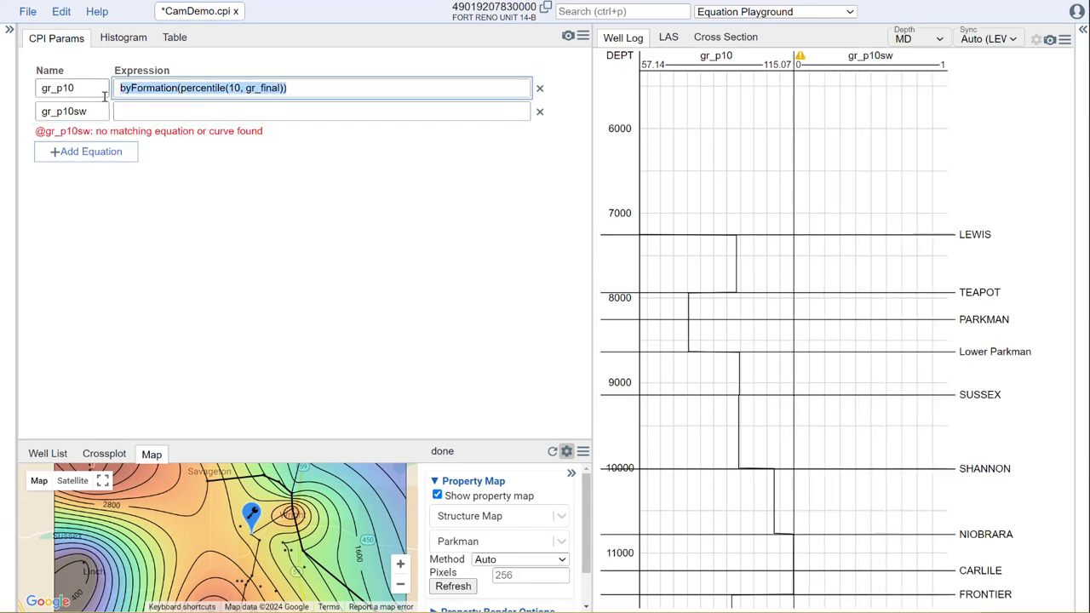
left_click(177, 114)
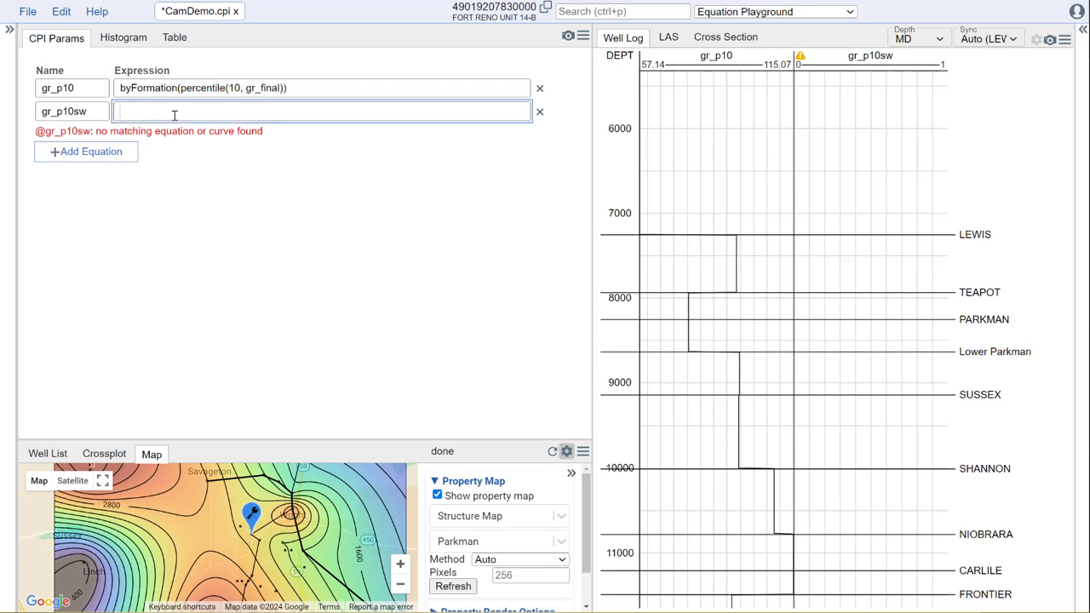
key("ctrl+v")
left_click_drag(177, 111, 131, 112)
type("StatsWindow")
left_click(284, 182)
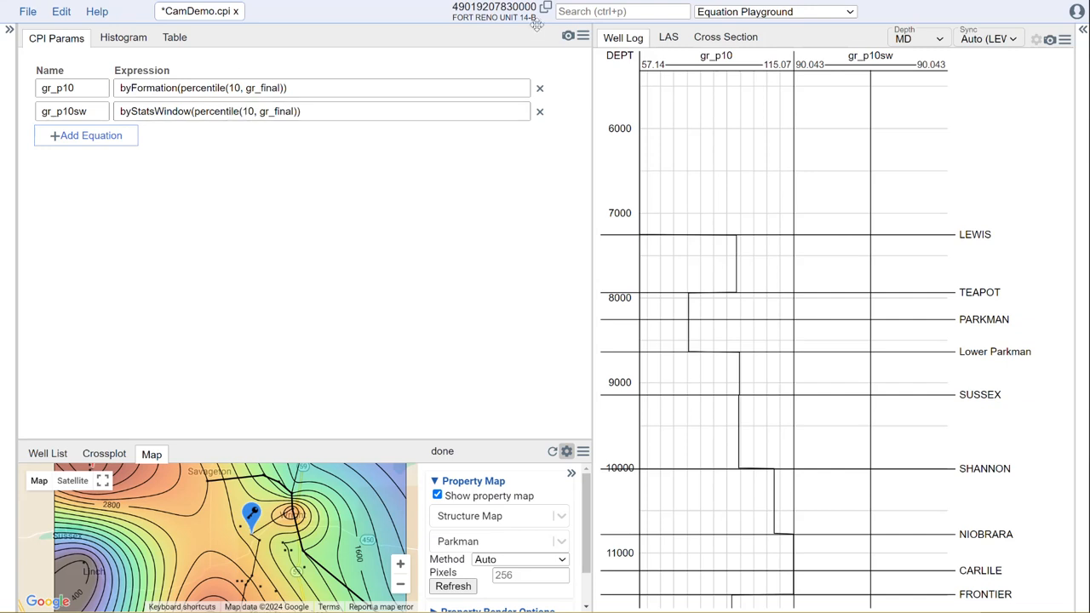
Delete the gr_p10 and gr_p10sw equations
left_click(540, 88)
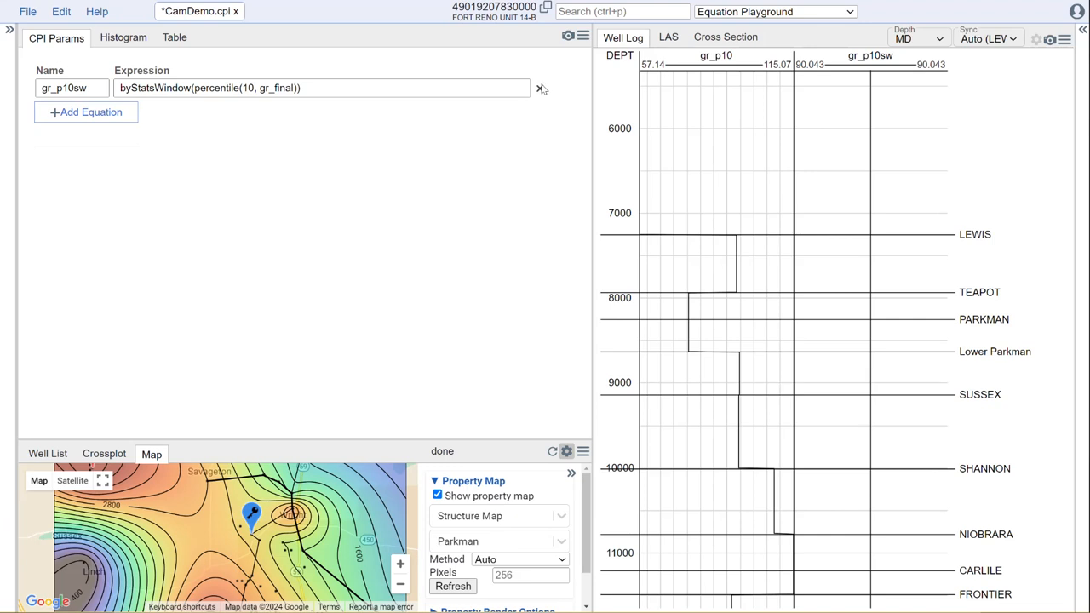
left_click(539, 89)
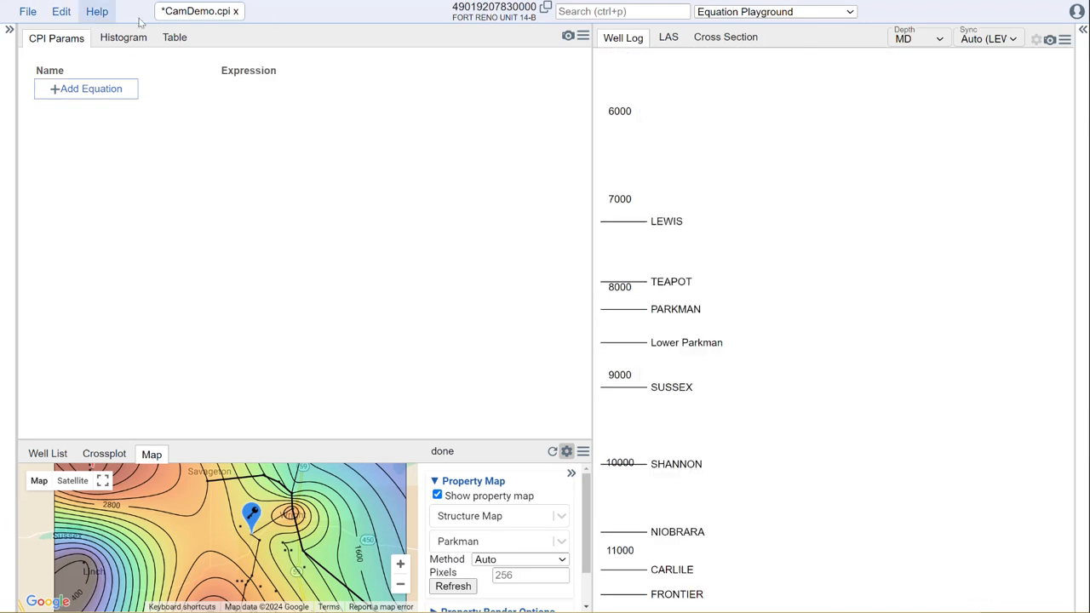
Open the CPI configuration overrides from the account options
left_click(1077, 10)
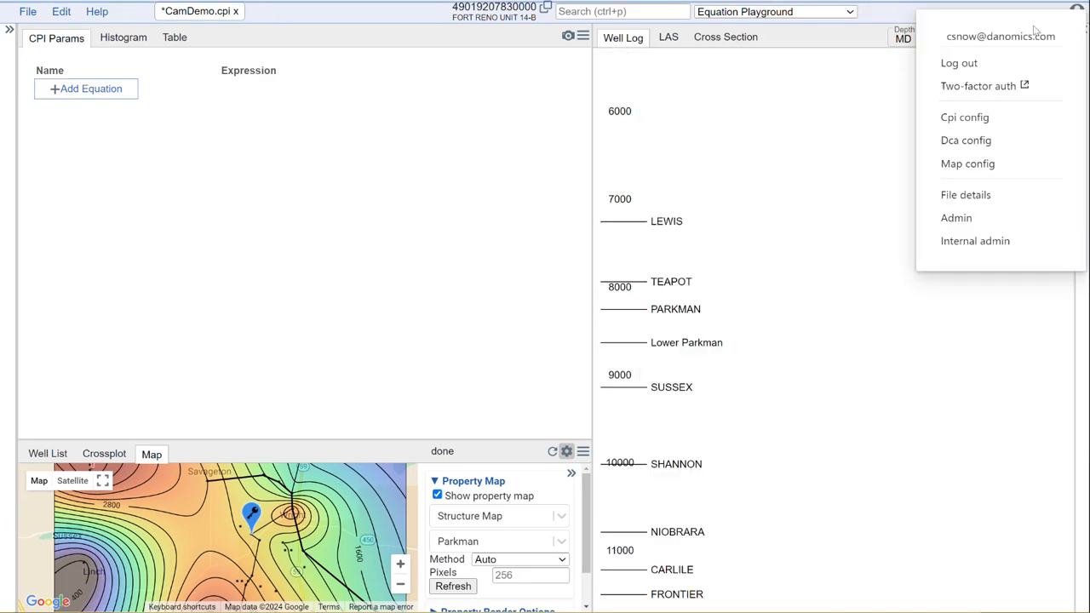
left_click(979, 119)
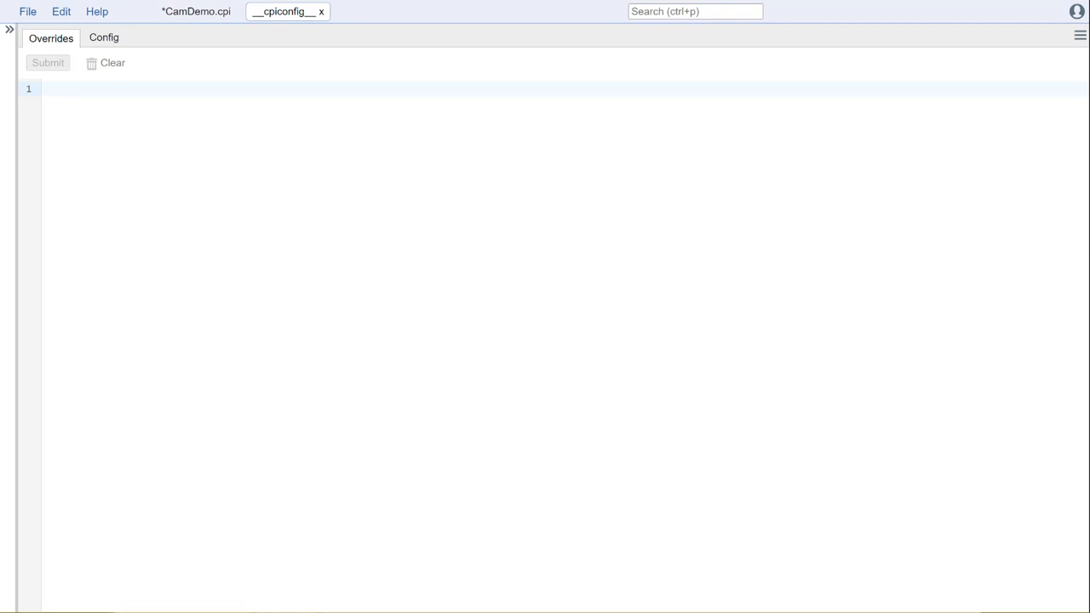
Define byStatsWindow percentile equations at 5, 50 and 95 for rhob_final, nphi_final and gr_final, keyed rhob_p05 through gr_p95
left_click(181, 87)
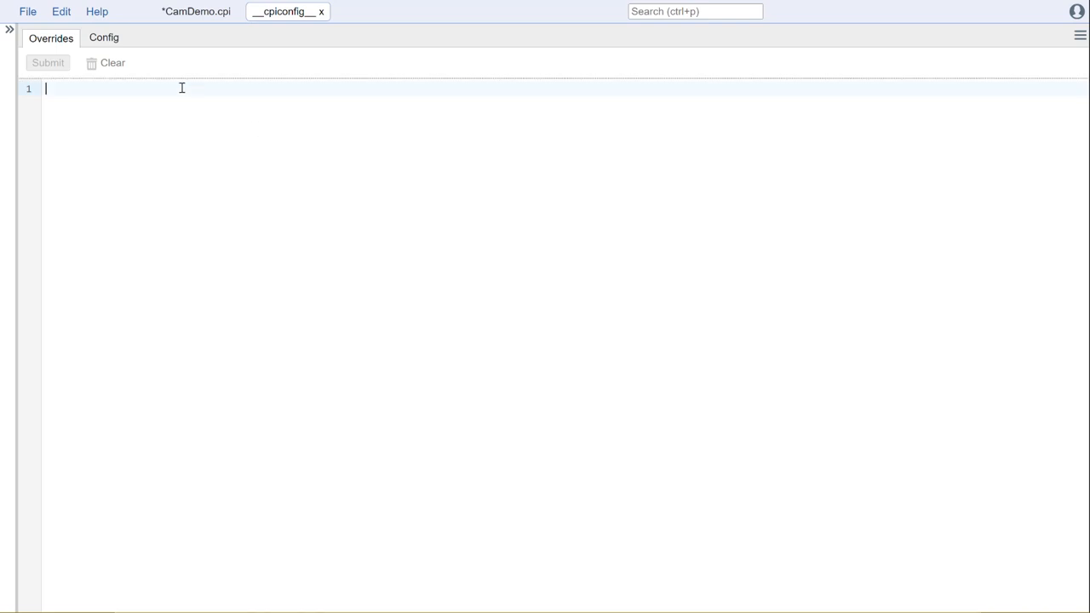
type("equation:   - key: rhob_p05     expression: byStatsWindow(percentile(5, rhob_final))   - key: rhob_p50     expression: byStatsWindow(percentile(50, rhob_final))   - key: rhob_p95     expression: byStatsWindow(percentile(95, rhob_final))   - key: nphi_p05     expression: byStatsWindow(percentile(5, nphi_final))   - key: nphi_p50     expression: byStatsWindow(percentile(50, nphi_final))   - key: nphi_p95     expression: byStatsWindow(percentile(95, nphi_final))   - key: gr_p05     expression: byStatsWindow(percentile(5, gr_final))   - key: gr_p50     expression: byStatsWindow(percentile(50, gr_final))   - key: gr_p95     expression: byStatsWindow(percentile(95, gr_final))")
left_click(370, 146)
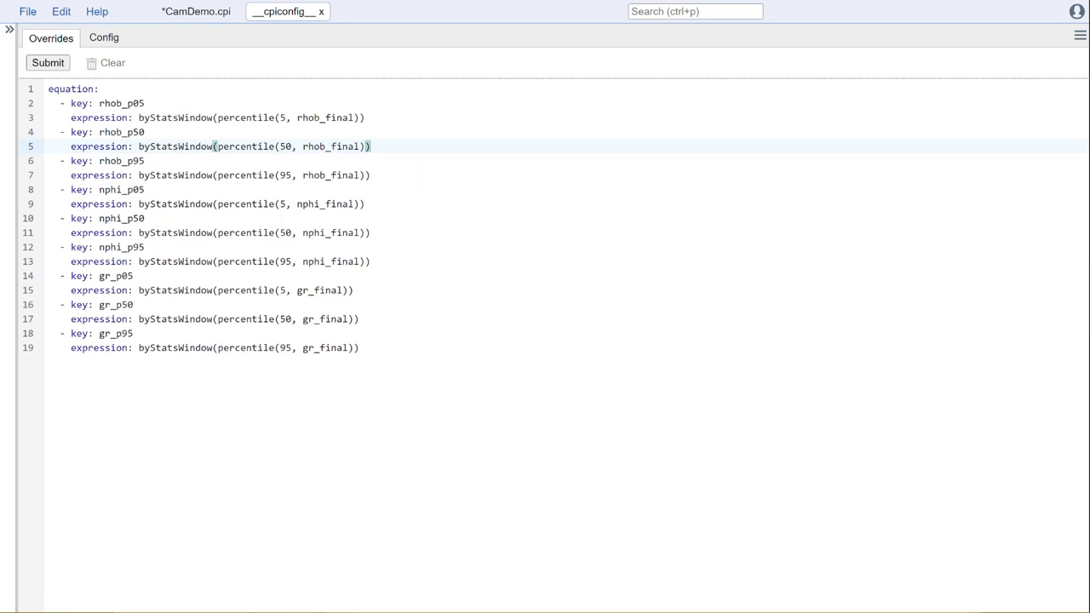
Add an export section below the equations with the formationSummaryCurve mapping list, including the rhob and nphi p05, p50 and p95 properties
key("alt+Tab")
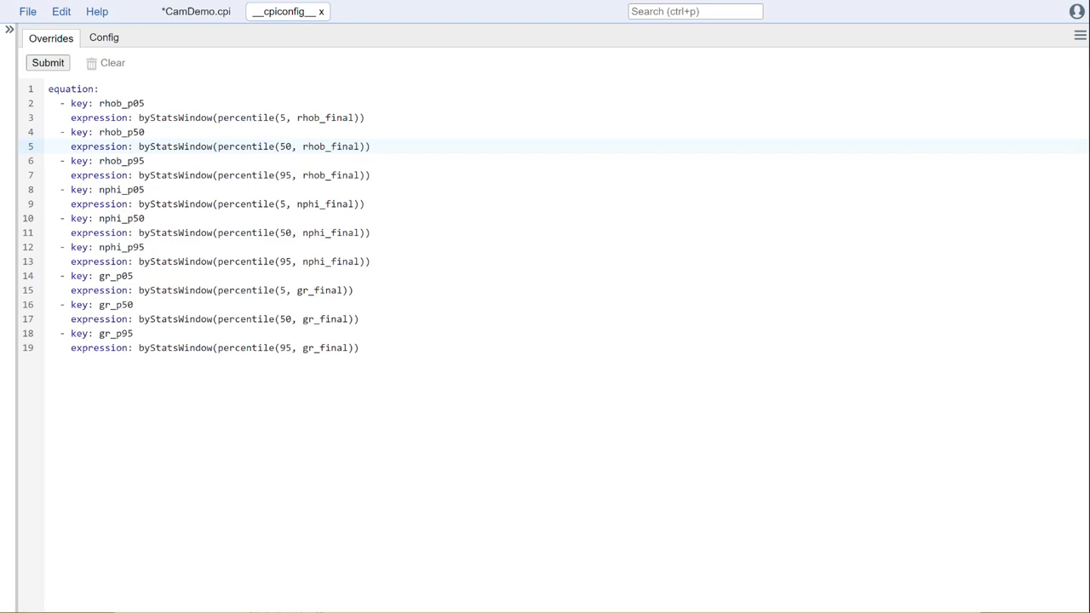
left_click(339, 362)
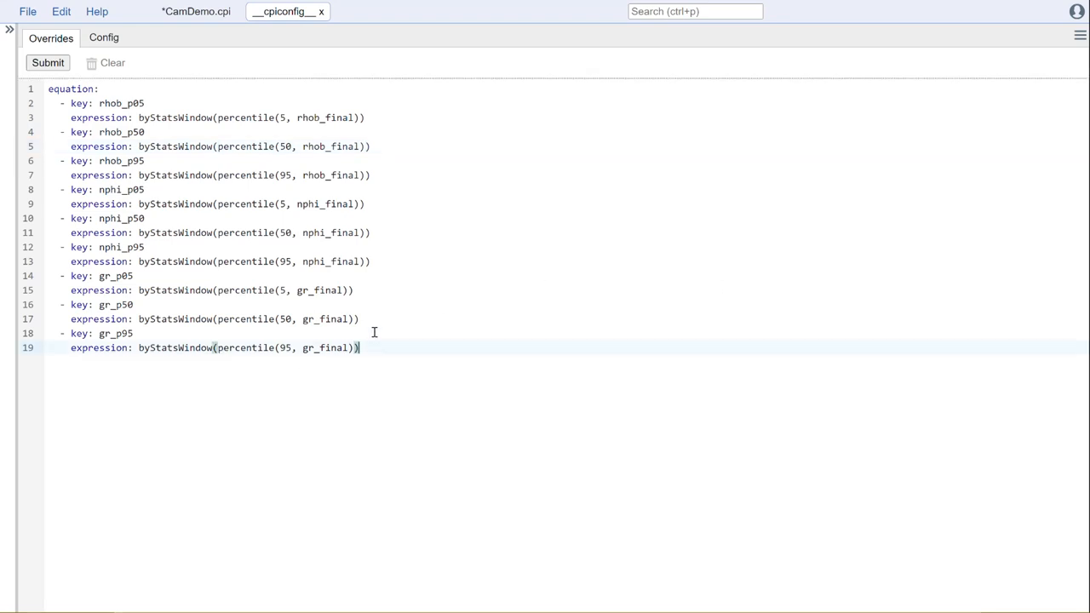
key("Return")
key("Return")
type("export: #These are the properties that appear in the mapping dropdown list   formationSummaryCurve: [isopach, avg_gr_final, avg_rhob_final, avg_nphi_final, avg_pe_final, avg_dt_final, avg_resd_final,                           badhole_summary, avg_vwcl, avg_toc, avg_phit, avg_phie, avg_sw, avg_rw_ft, gross_res_summary,                           net_res_summary, net_pay_summary, vwcl_net_res, phit_net_res, phie_net_res, sw_net_res, vwcl_net_pay,                           phit_net_pay, phie_net_pay, sw_net_pay, hcpv_summary, phih_summary, kh_summary, ooip_summary, ogip_summary,                           avg_pore_pressure, gr_norm_rms, sp_norm_rms, resd_norm_rms, nphi_norm_rms, rhob_norm_rms, dt_norm_rms, pe_norm_rms,                           rhob_p05, rhob_p50, rhob_p95, nphi_p05, nphi_p50, nphi_p95]")
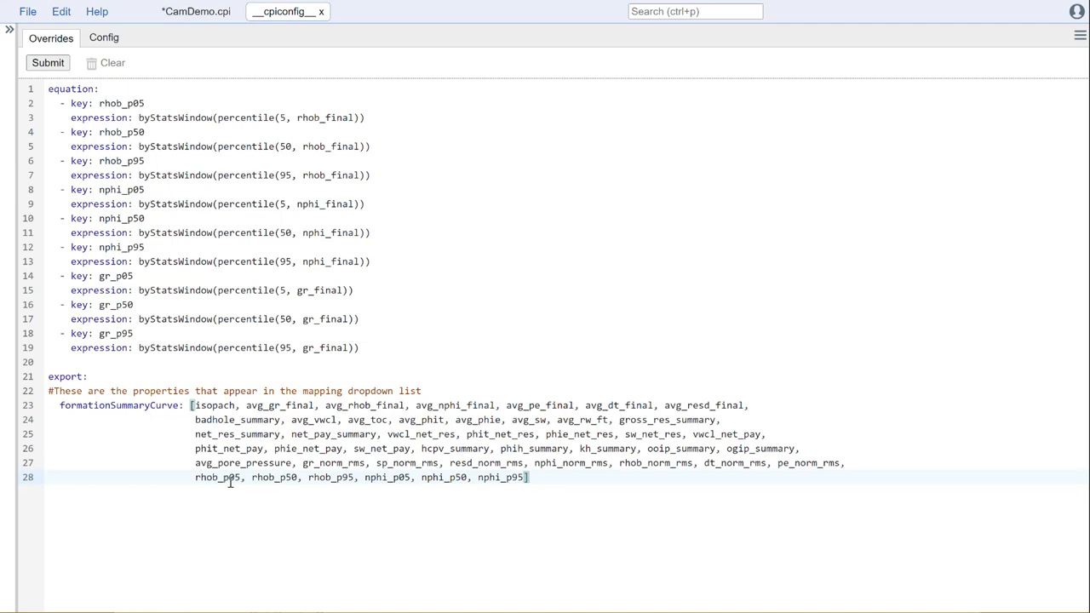
Append gr_p05, gr_p50 and gr_p95 to the formationSummaryCurve list and submit the overrides
left_click(520, 479)
left_click(524, 479)
type(", gr_p0")
type("5, ")
type("gr_p")
type("50, gr_")
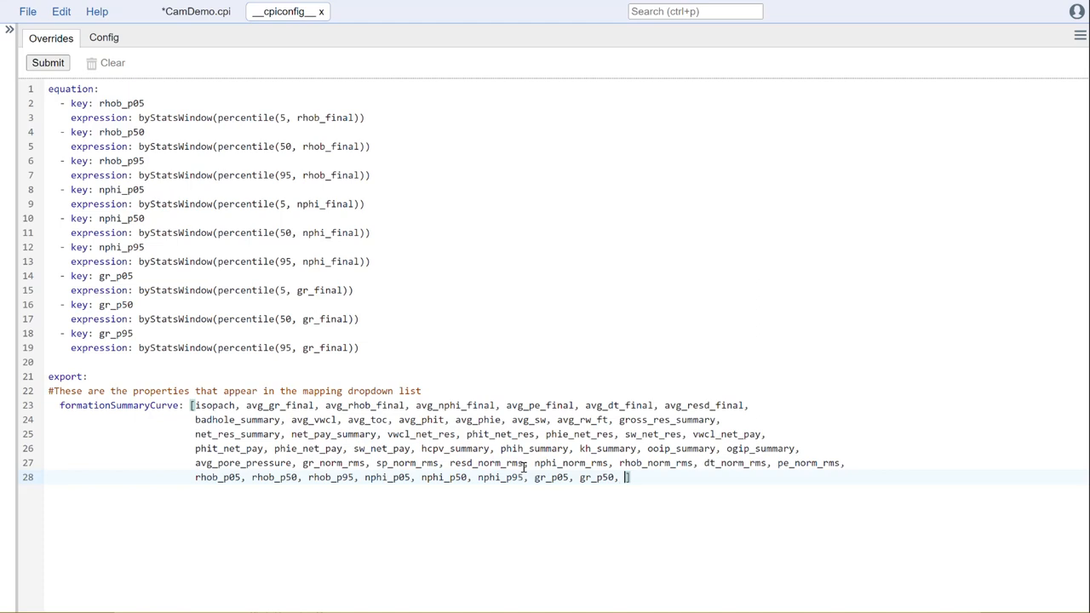
type("p95")
left_click(47, 63)
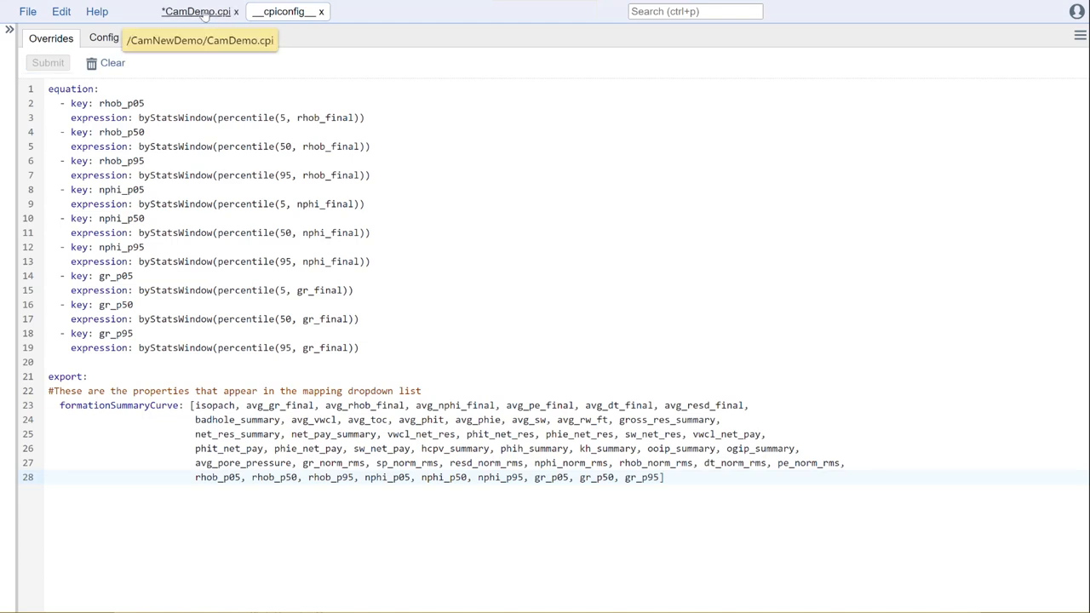
Return to CamDemo.cpi, show its property table and widen the table pane
left_click(203, 13)
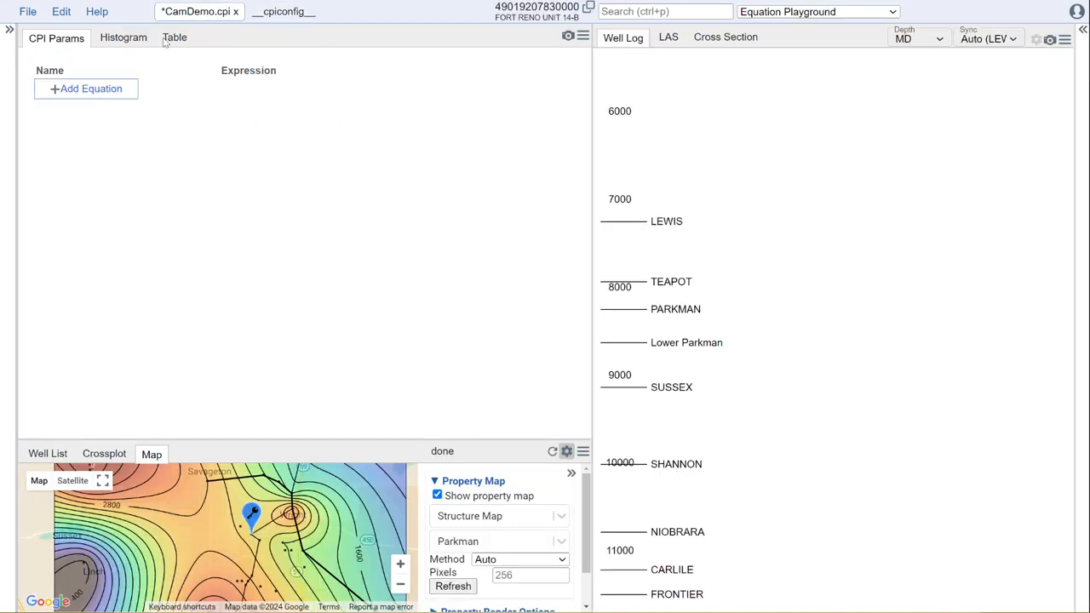
left_click(176, 41)
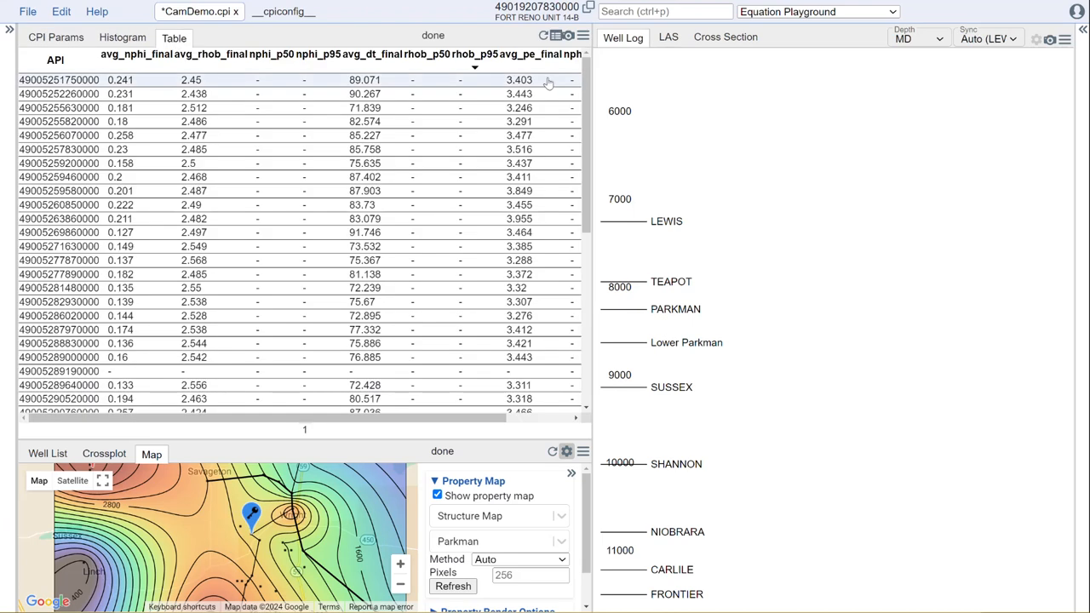
left_click_drag(592, 81, 746, 68)
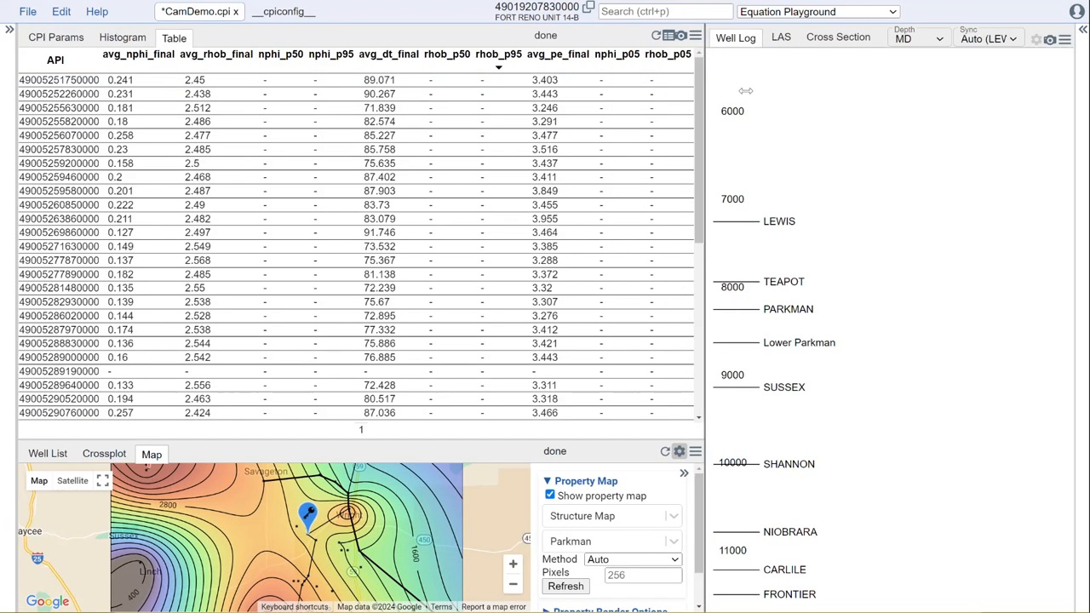
left_click(708, 36)
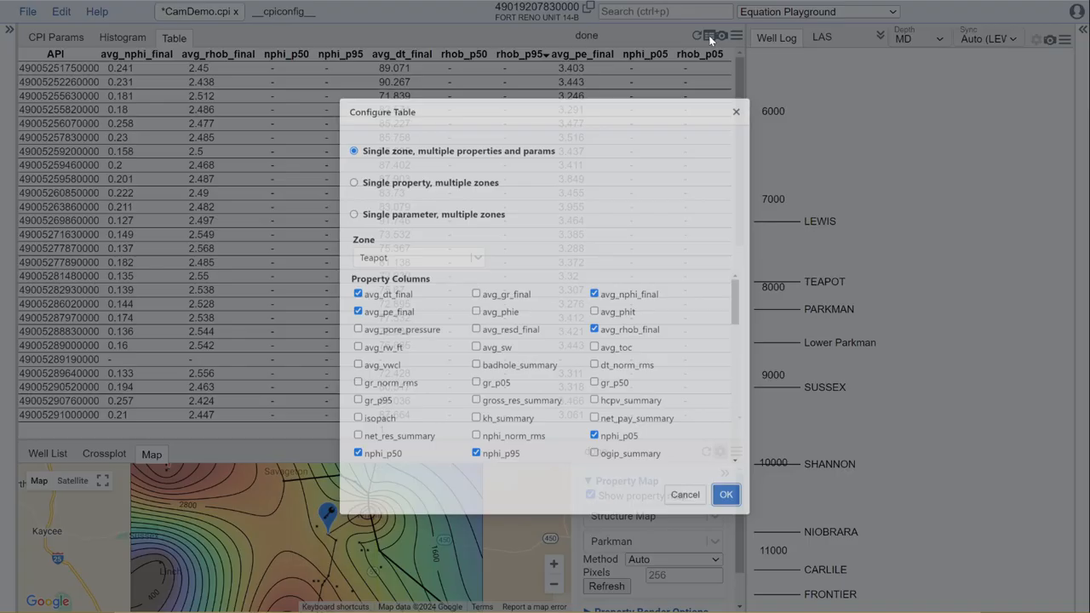
left_click(767, 78)
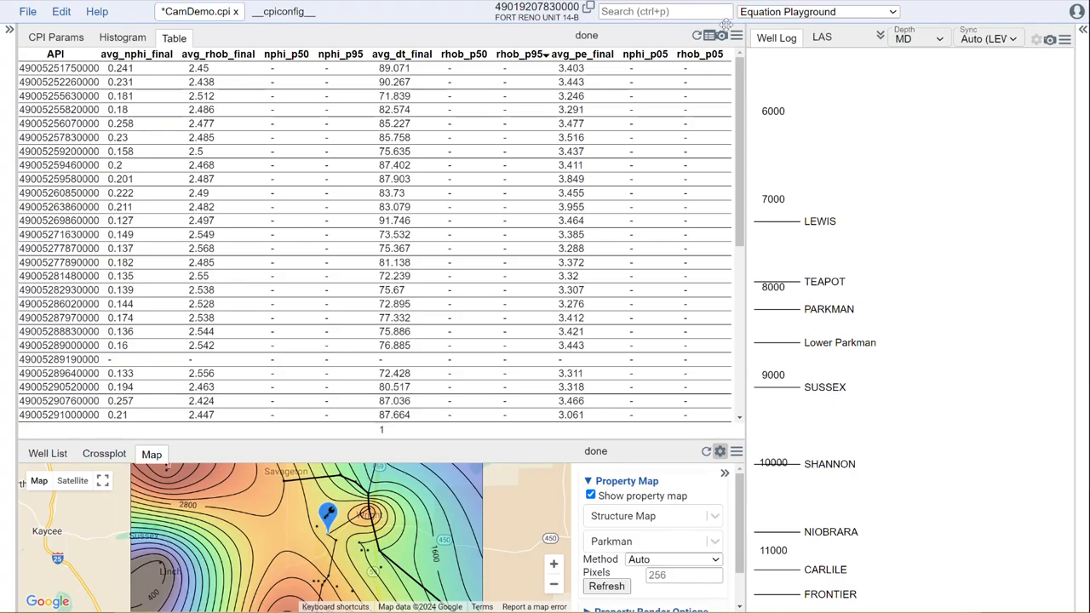
Remove avg_rhob_final, avg_nphi_final, avg_pe_final and avg_dt_final from the Teapot table's property columns
left_click(709, 39)
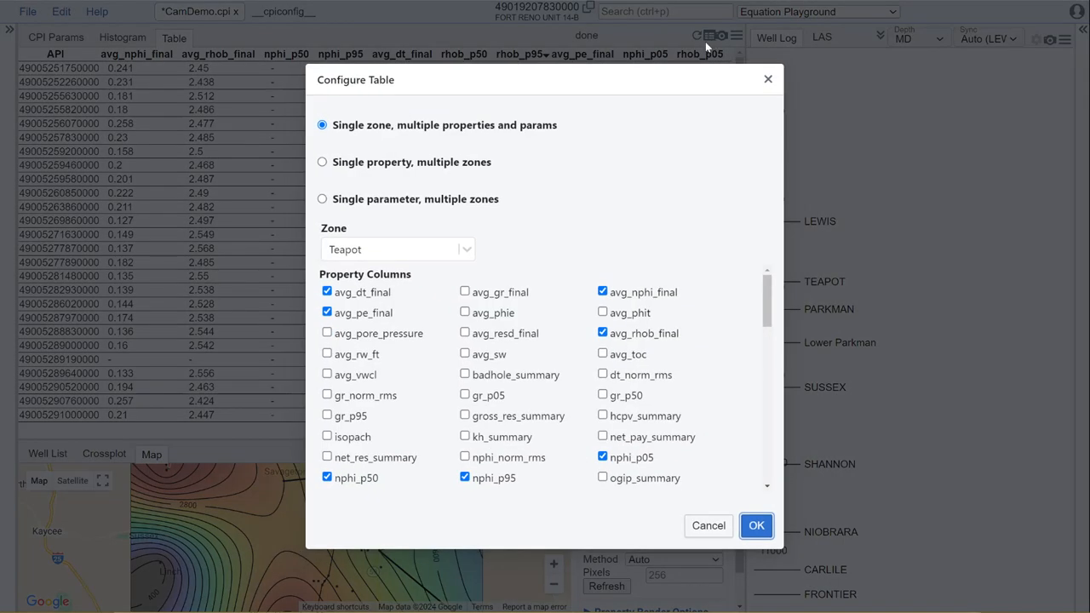
scroll(403, 448, "down", 1)
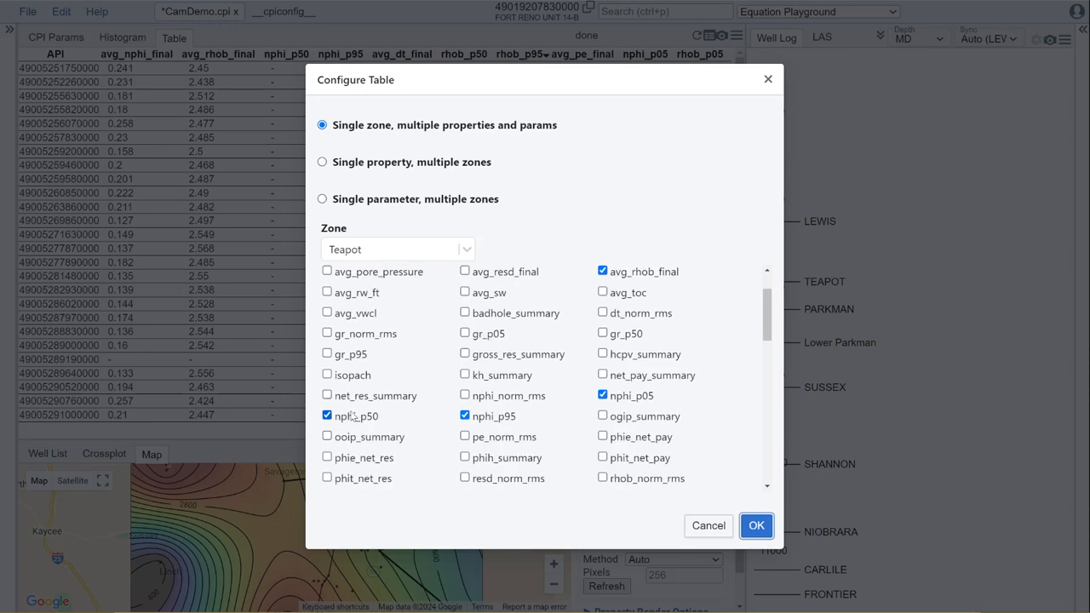
scroll(662, 355, "up", 1)
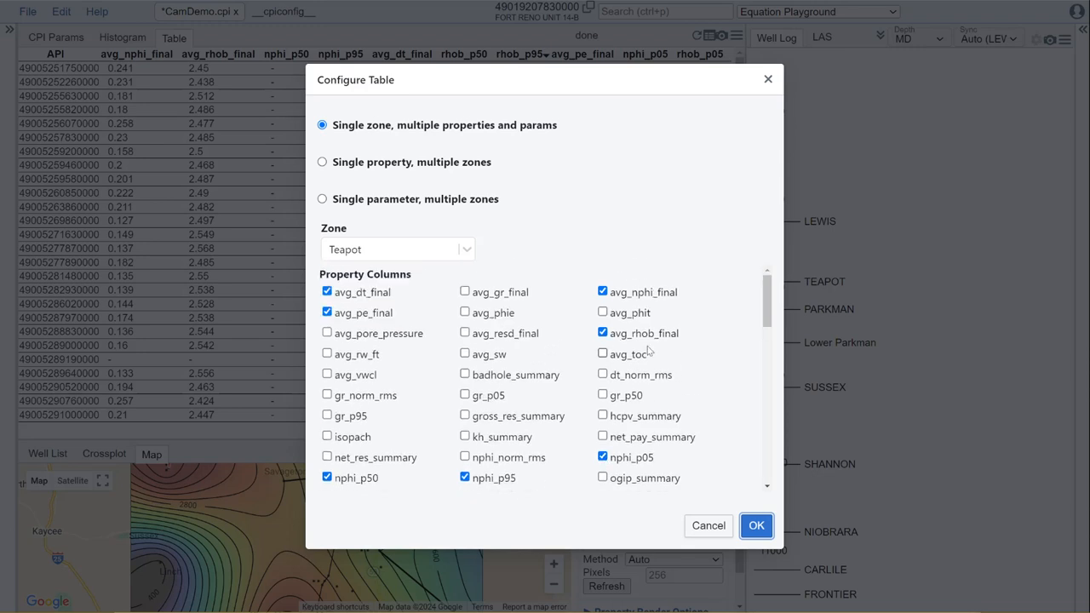
left_click(603, 334)
left_click(603, 292)
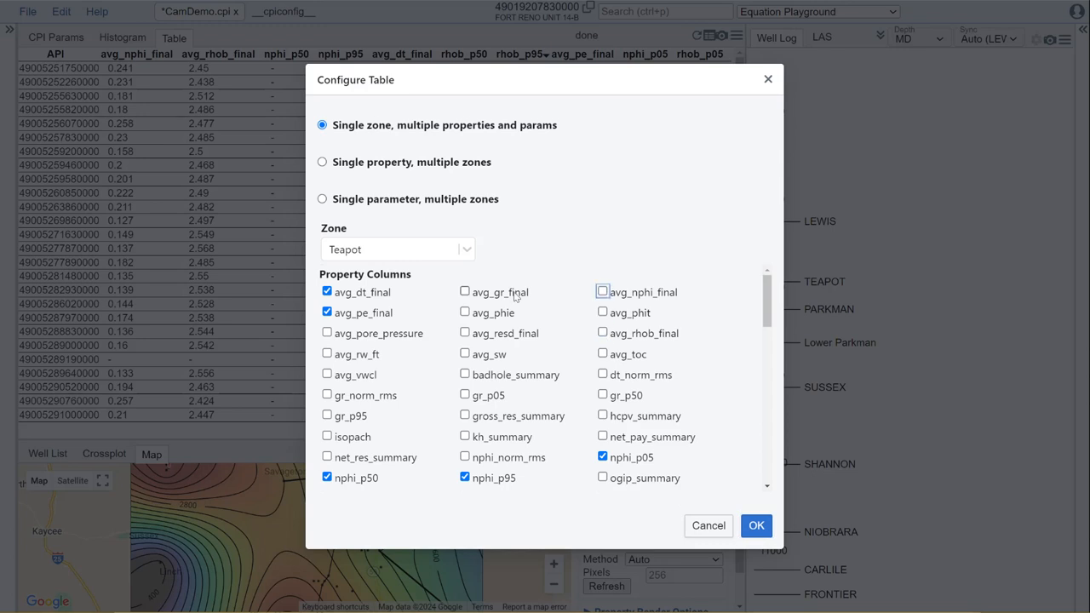
left_click(327, 313)
left_click(327, 292)
Add gr_p05, gr_p50 and gr_p95 to the property columns and apply the table configuration
scroll(596, 332, "down", 2)
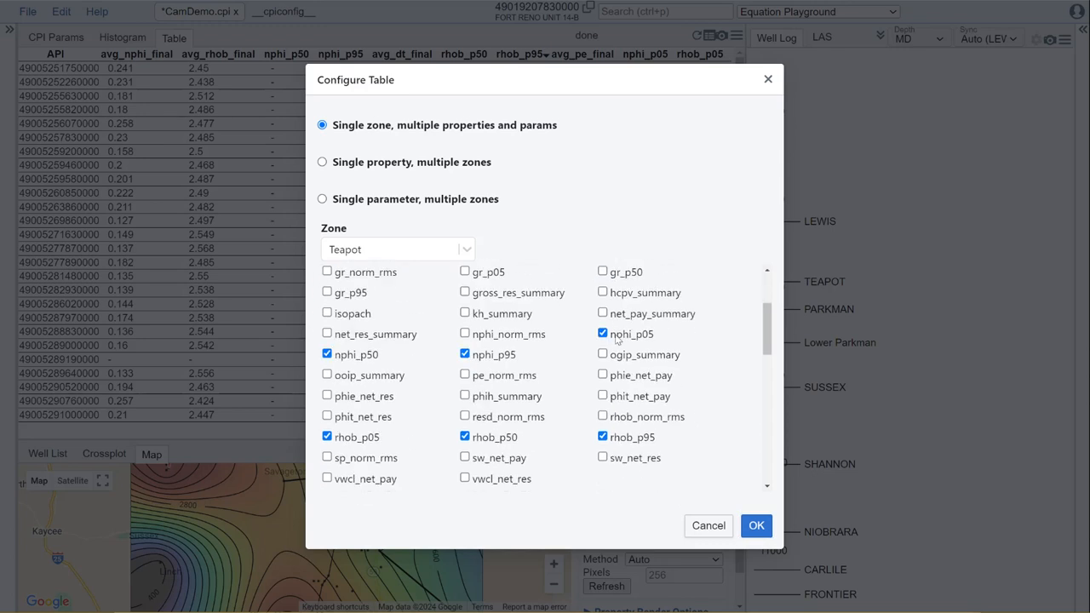
scroll(688, 407, "down", 3)
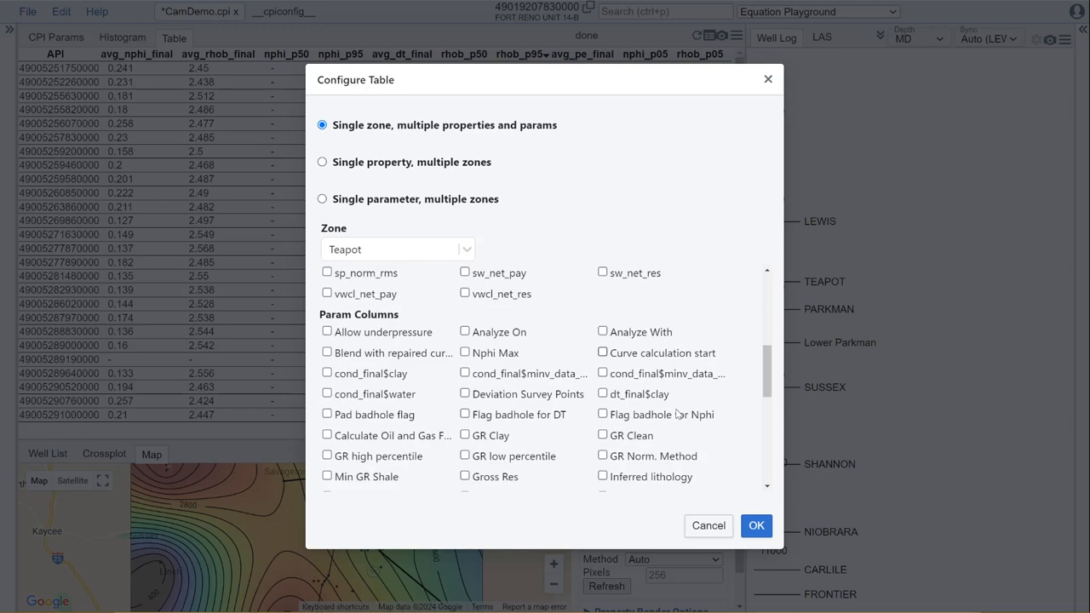
scroll(678, 414, "up", 5)
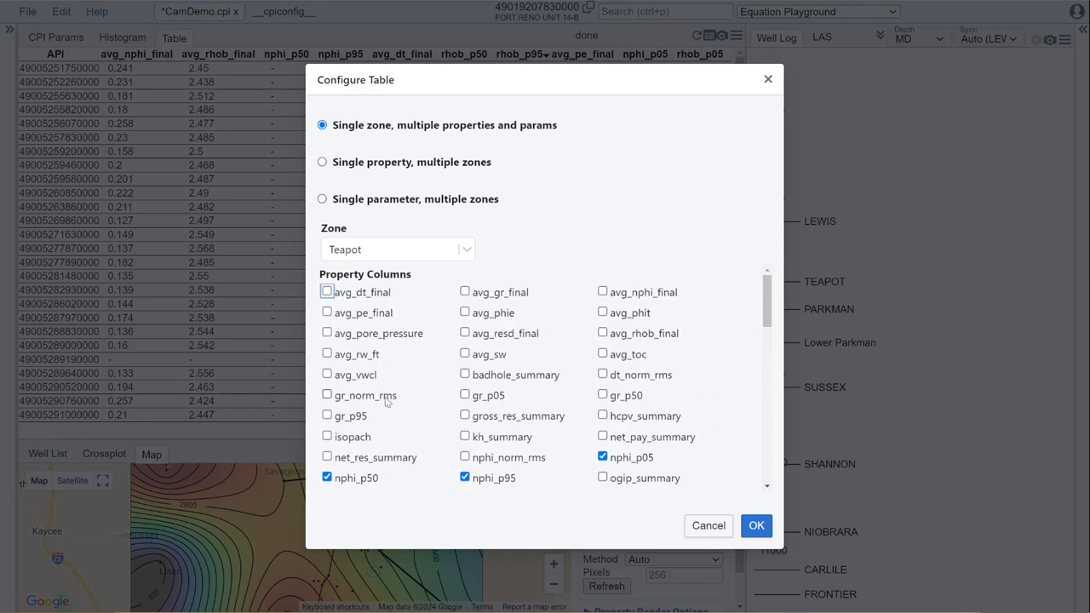
left_click(465, 395)
left_click(603, 395)
left_click(327, 416)
scroll(460, 403, "down", 3)
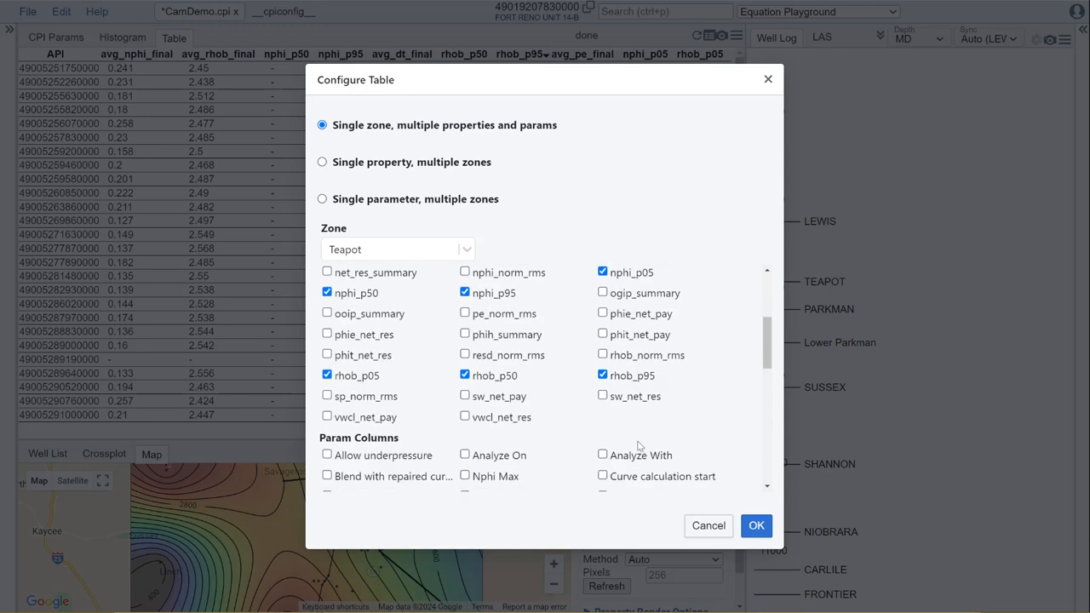
left_click(756, 528)
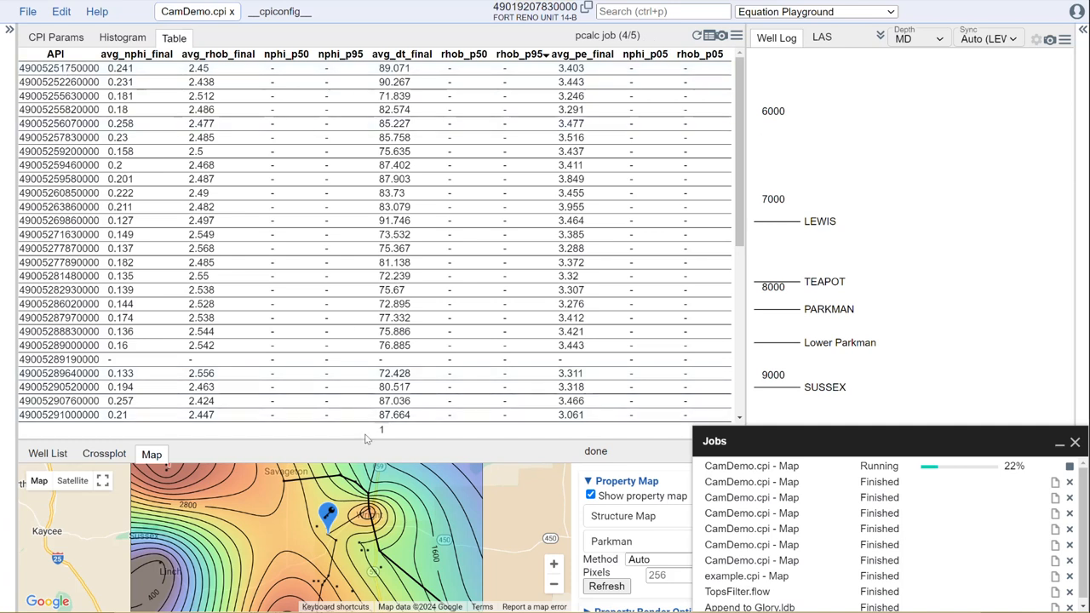
left_click_drag(365, 437, 383, 262)
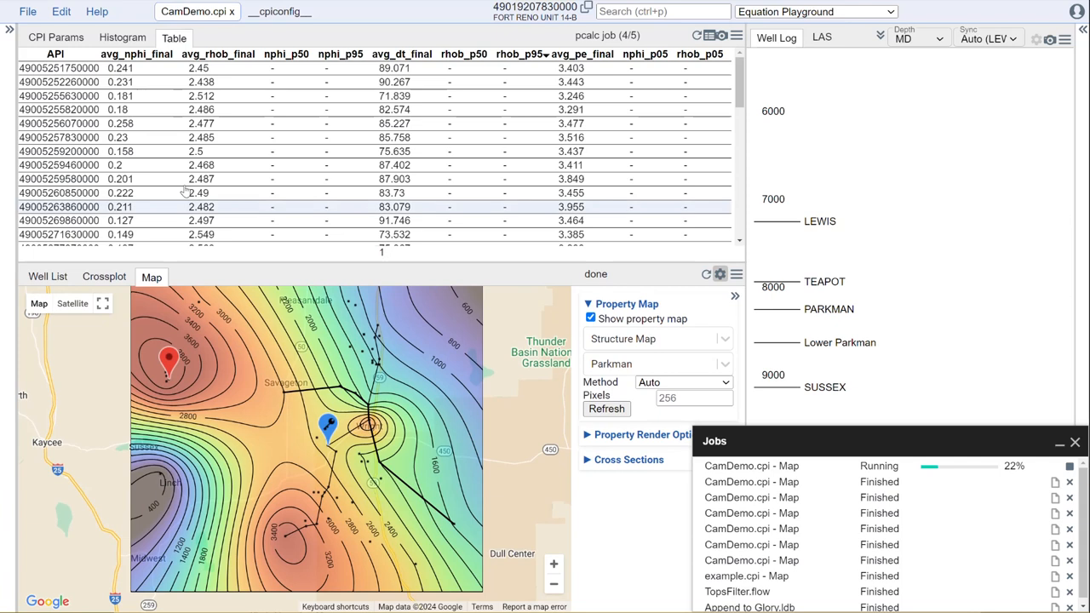
left_click(72, 153)
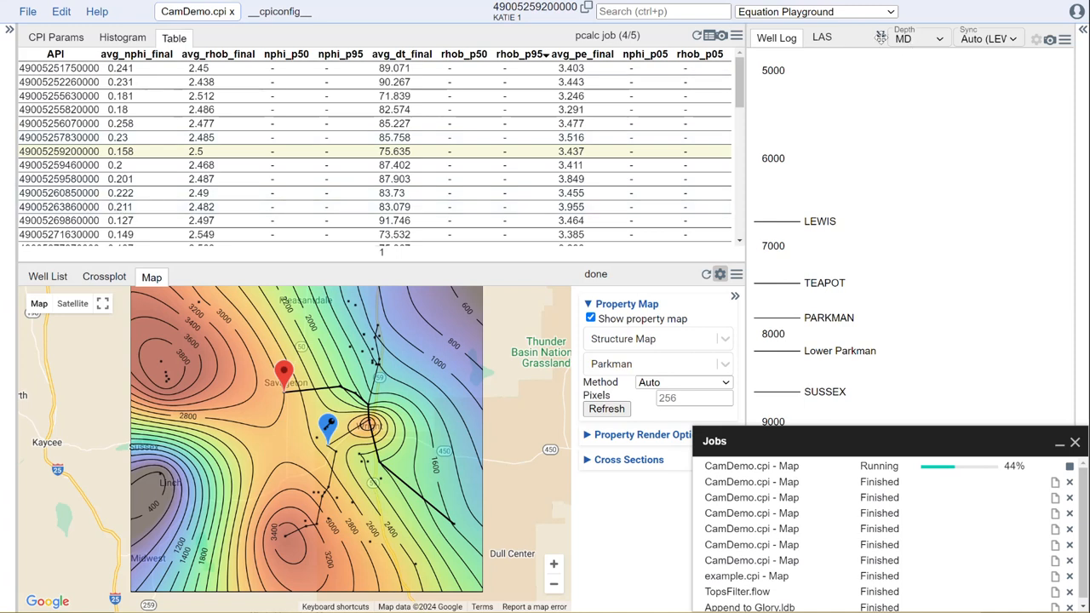
left_click(882, 12)
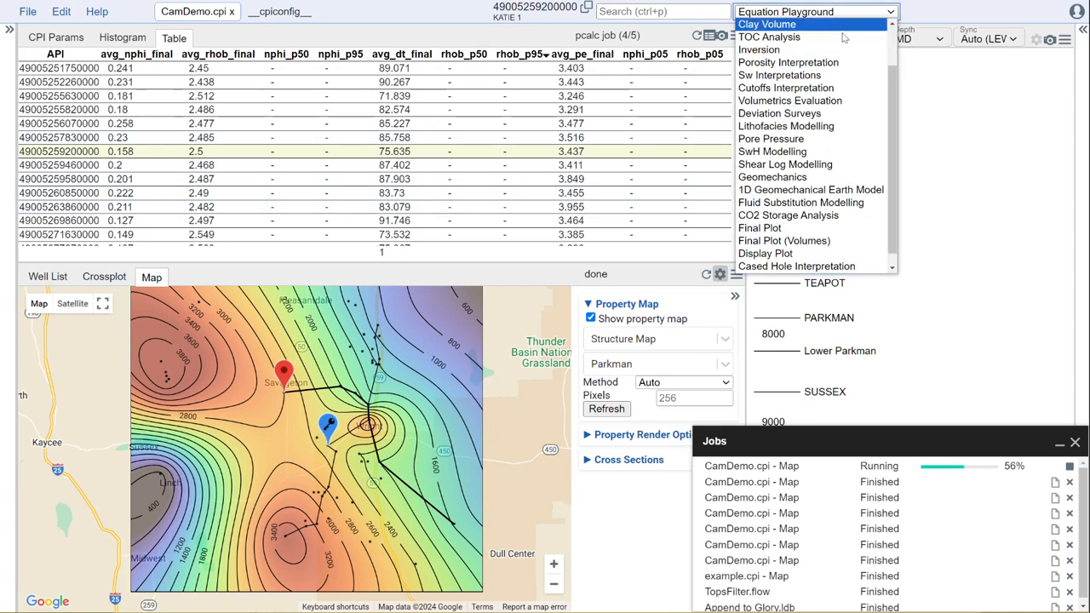
scroll(851, 51, "up", 2)
left_click(797, 25)
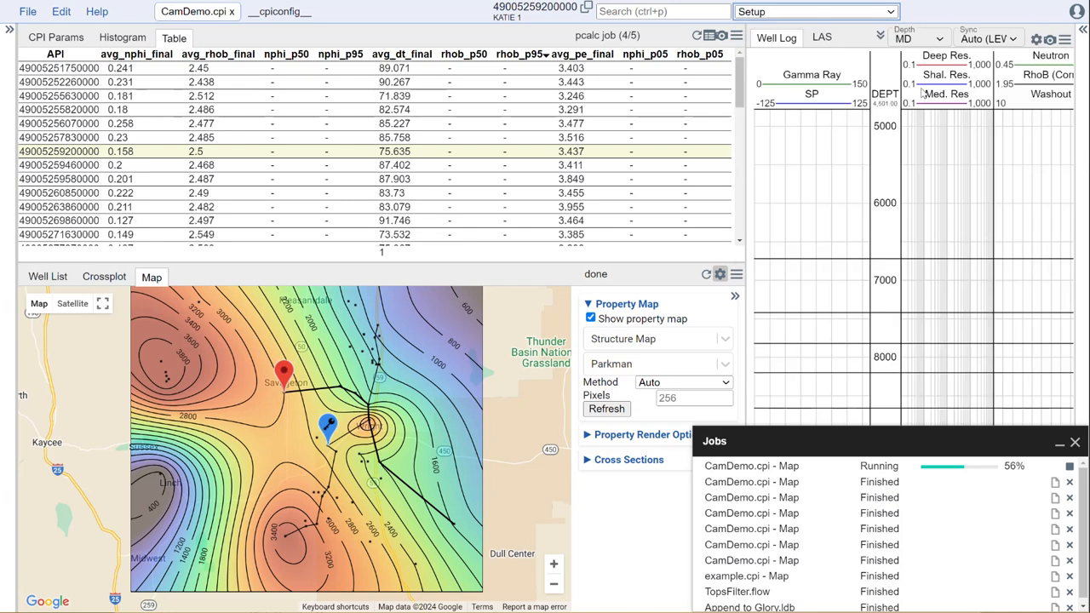
left_click_drag(745, 128, 597, 126)
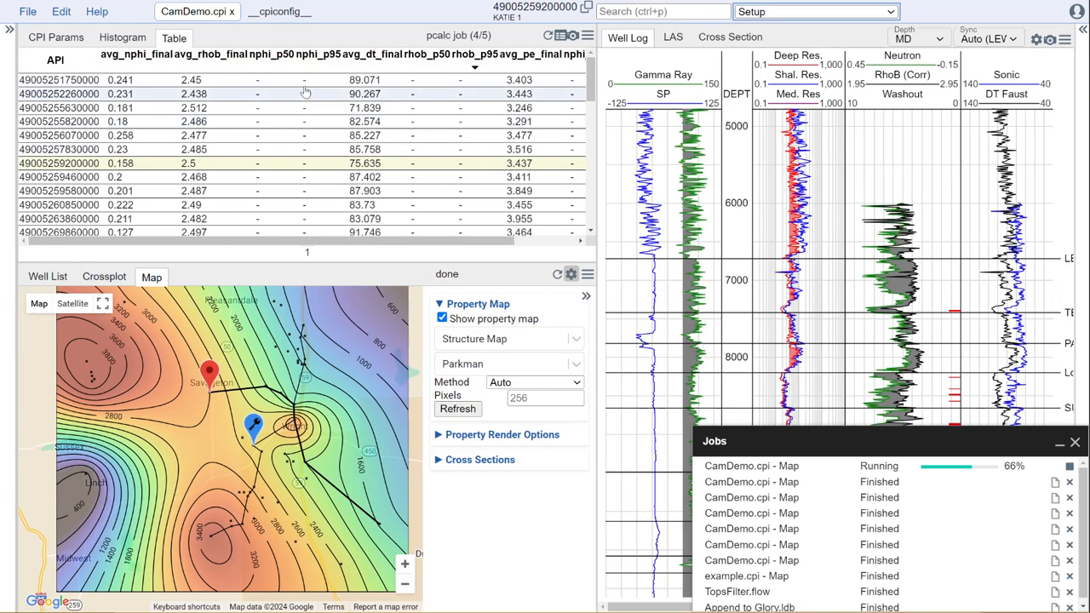
Sort the table by avg_rhob_final, select the first well and minimize the job list
left_click(205, 54)
left_click(195, 82)
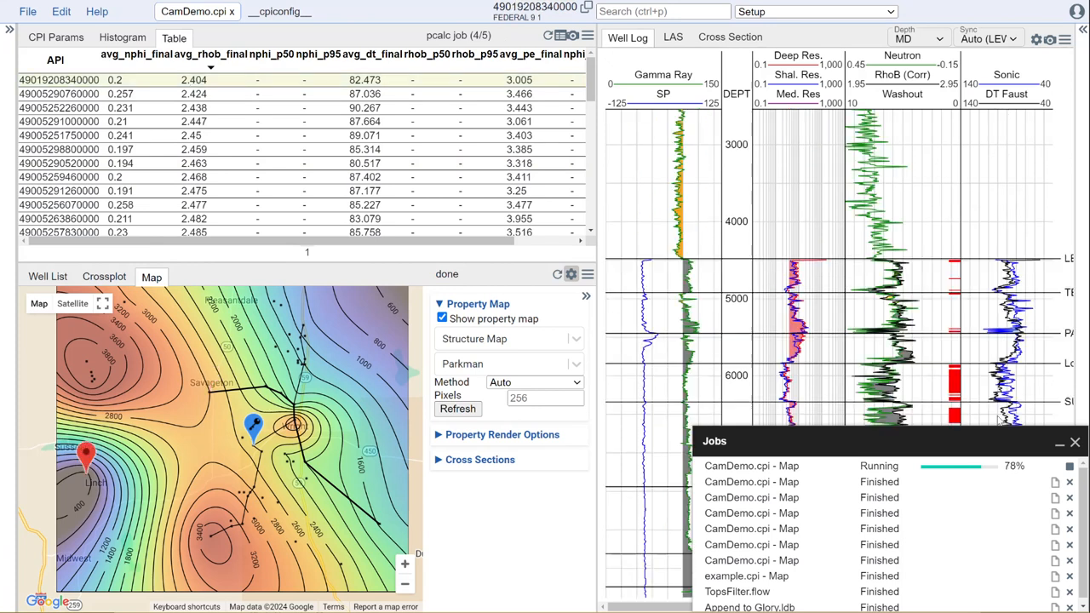
left_click(1059, 444)
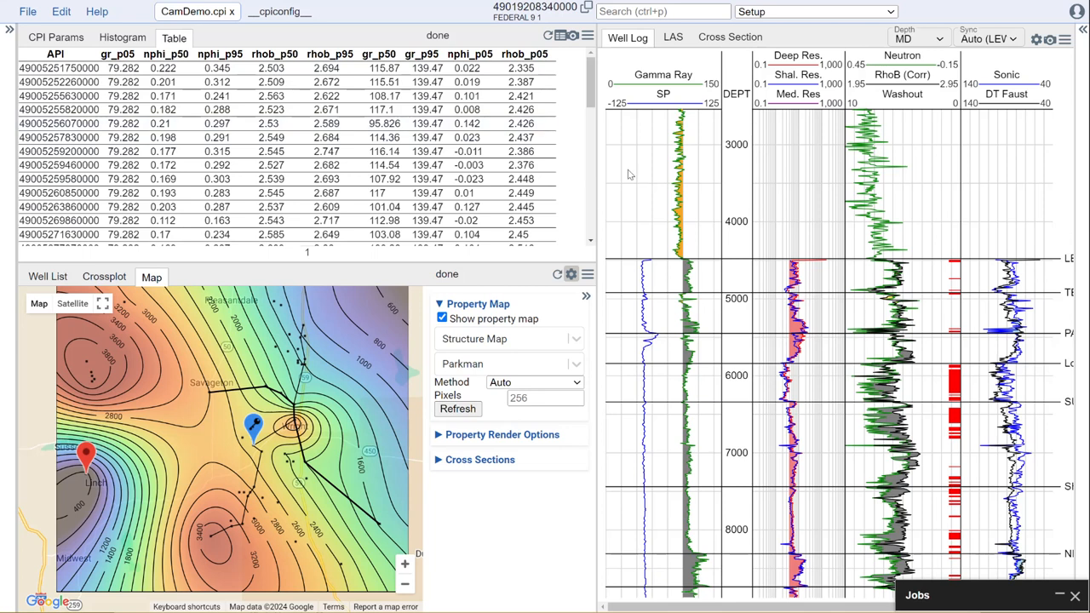
Enlarge the table and sort it in turn by gr_p05, nphi_p50, nphi_p95, rhob_p50 and rhob_p95, ending with rhob_p95 descending
left_click_drag(560, 261, 560, 344)
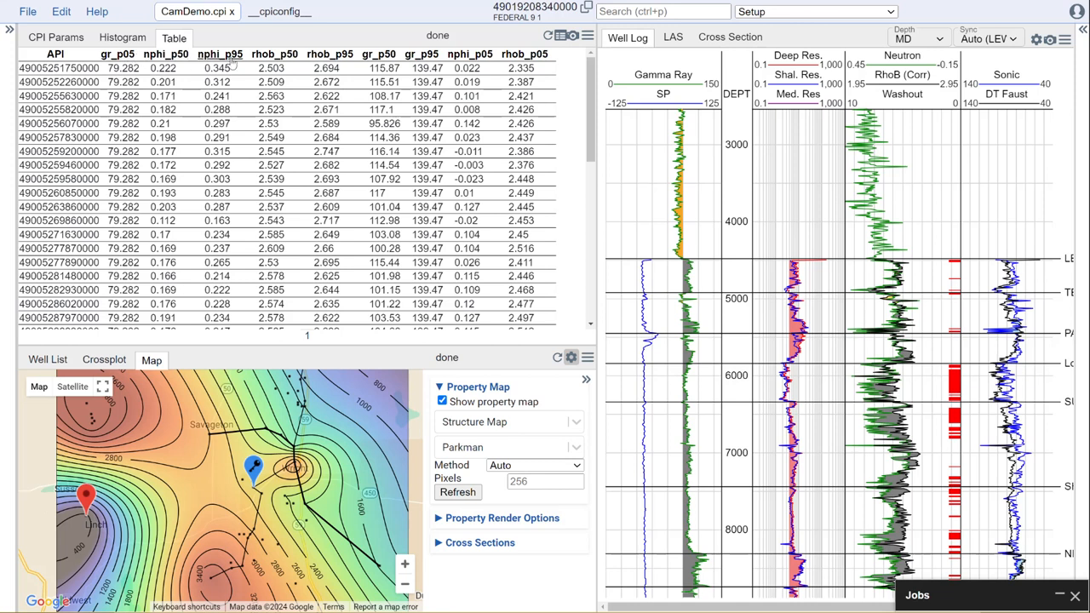
left_click(128, 56)
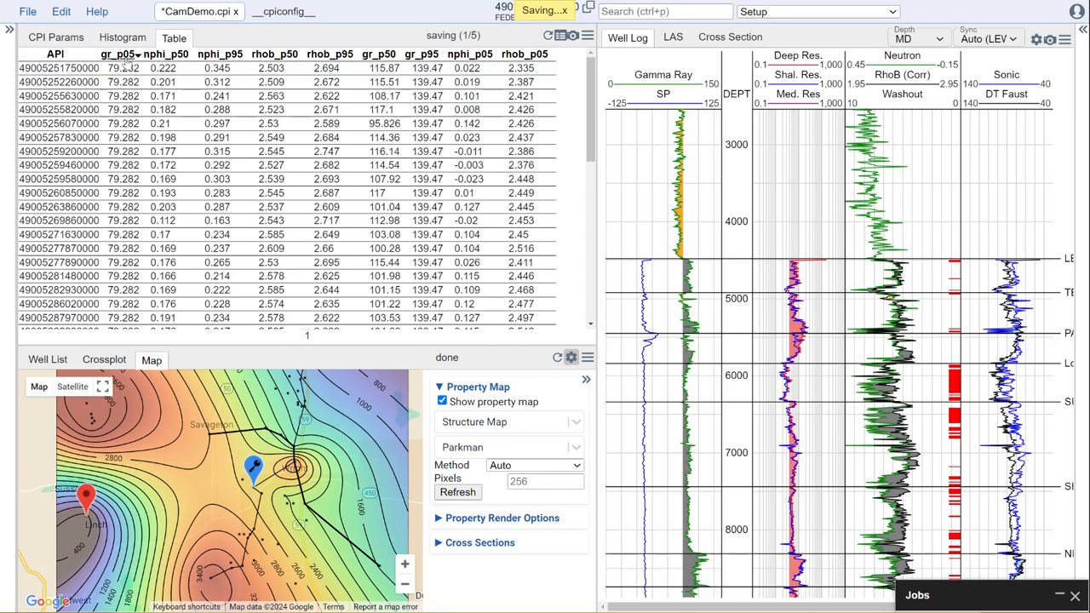
left_click(165, 55)
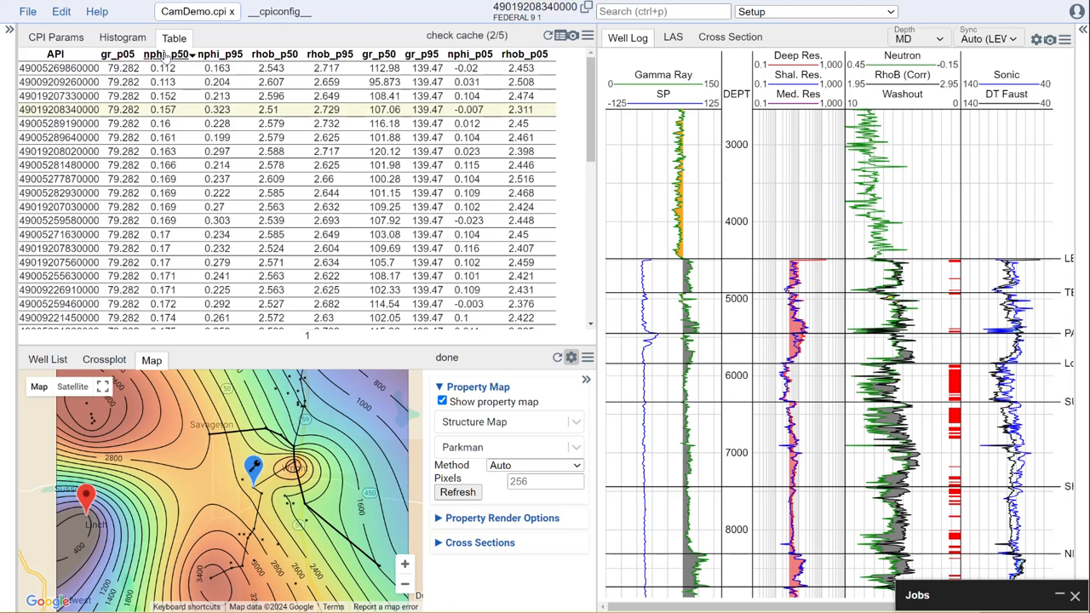
left_click(214, 57)
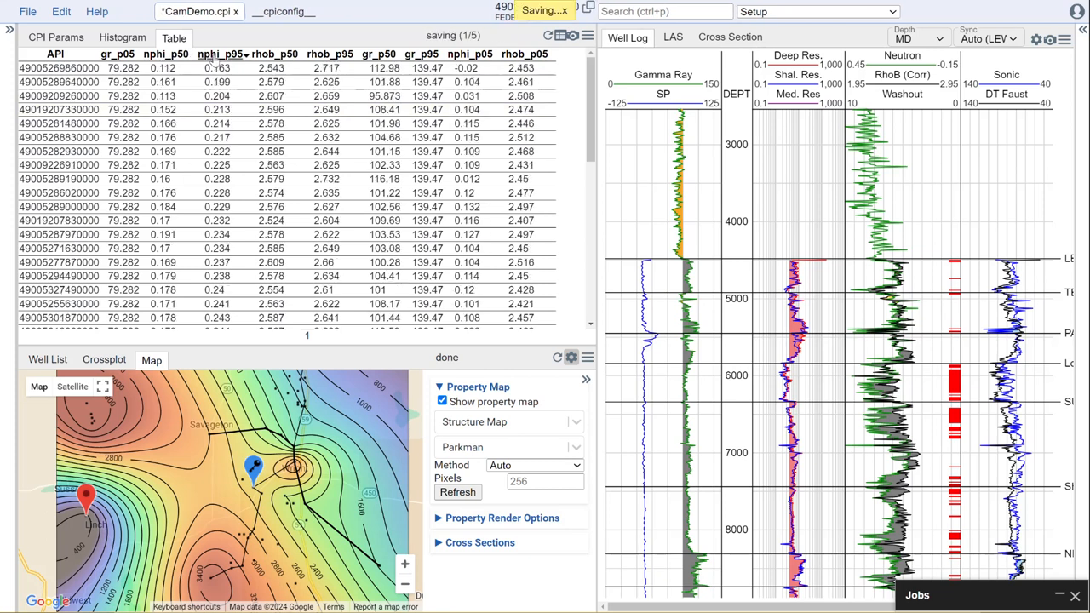
left_click(271, 56)
left_click(326, 58)
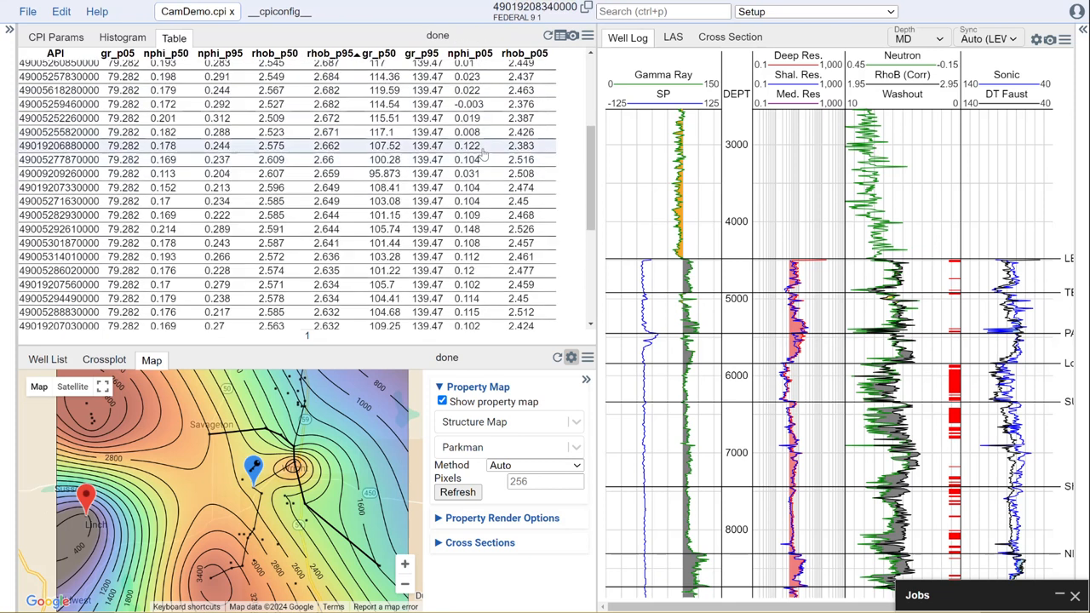
scroll(485, 154, "up", 3)
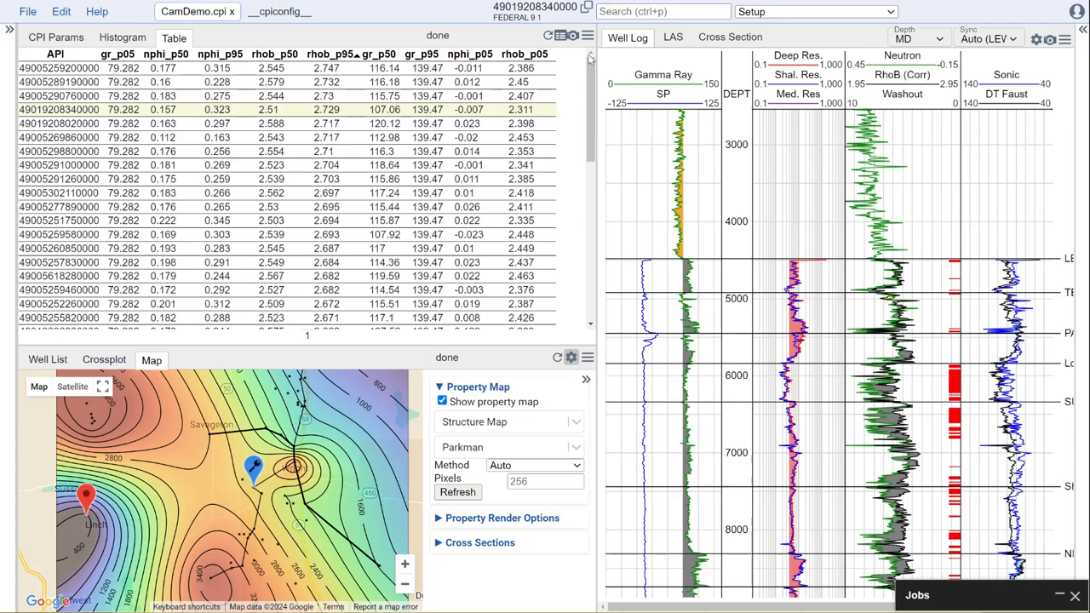
Review the selected percentile property columns and the zone setting in the table configuration, accepting it without edits
left_click(560, 36)
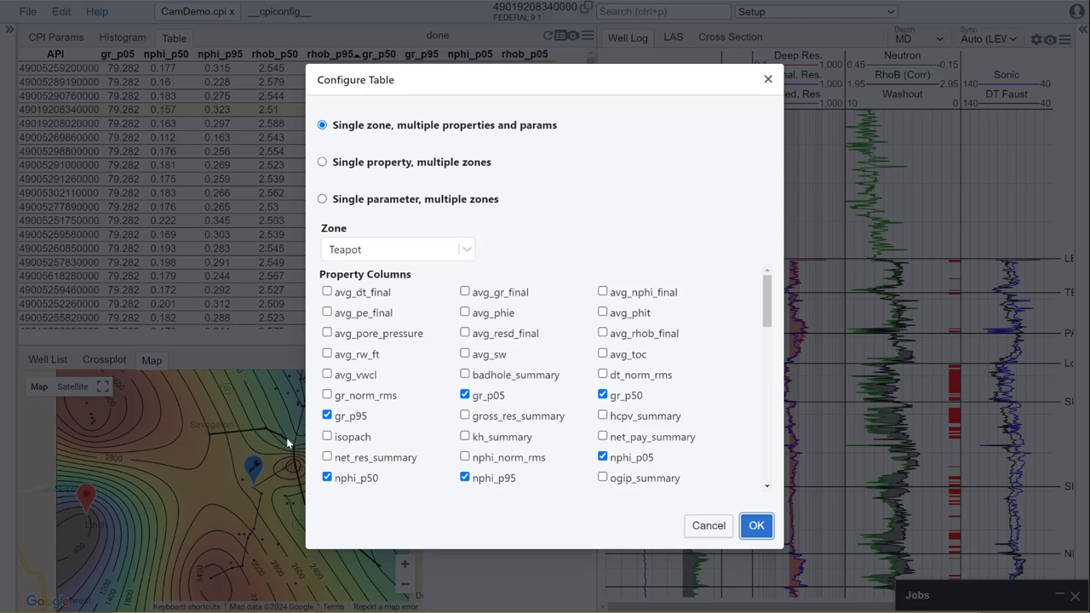
scroll(528, 405, "down", 1)
scroll(517, 406, "down", 3)
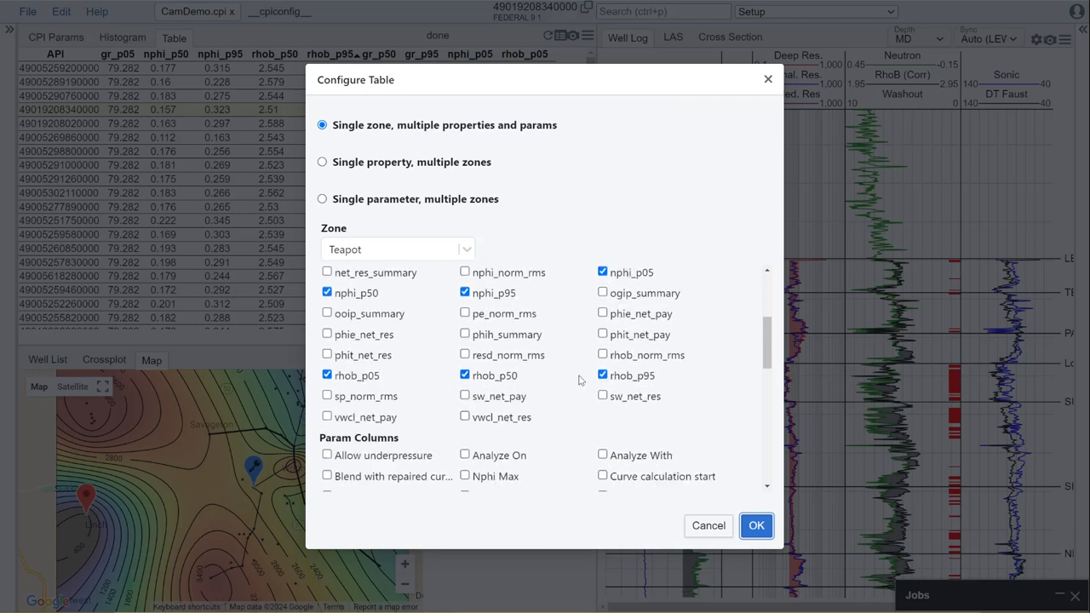
scroll(553, 392, "up", 2)
scroll(553, 392, "up", 1)
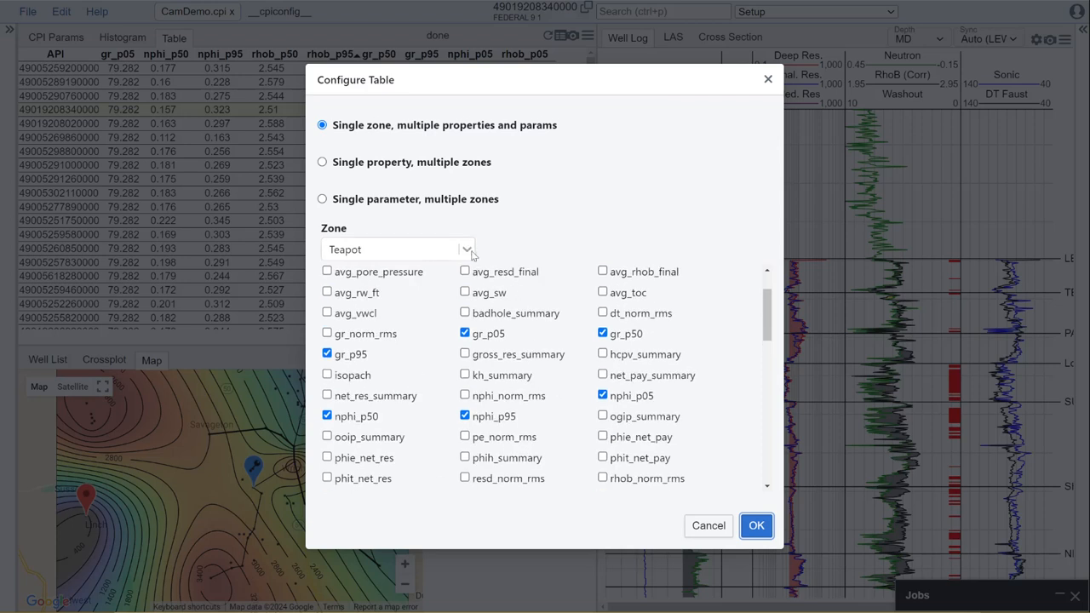
left_click(542, 249)
left_click(757, 527)
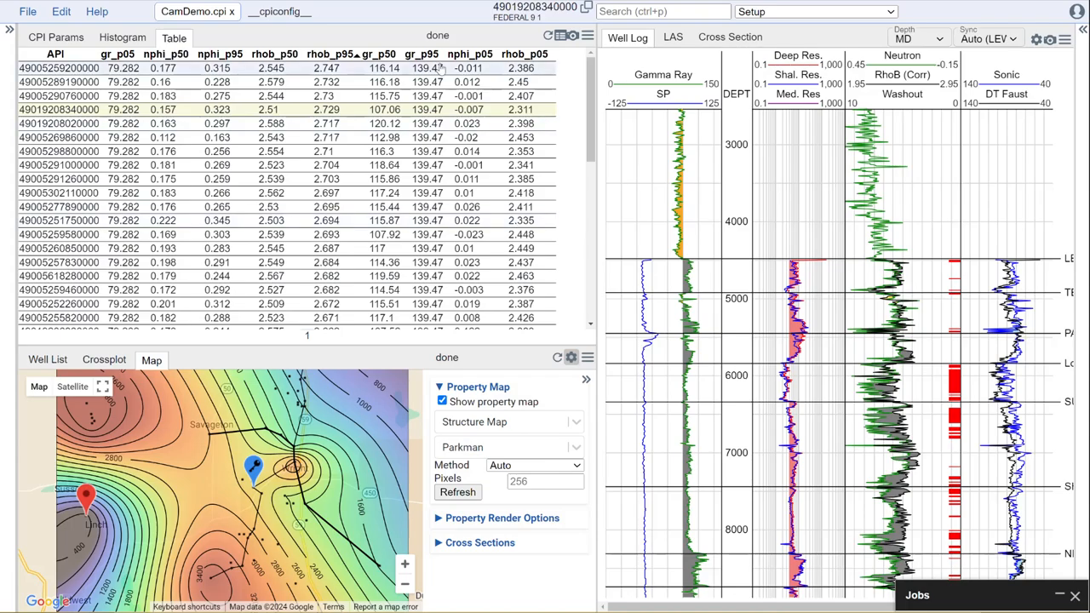
Examine the percentile equations and the formationSummaryCurve export list in the __cpiconfig__ overrides
left_click(284, 13)
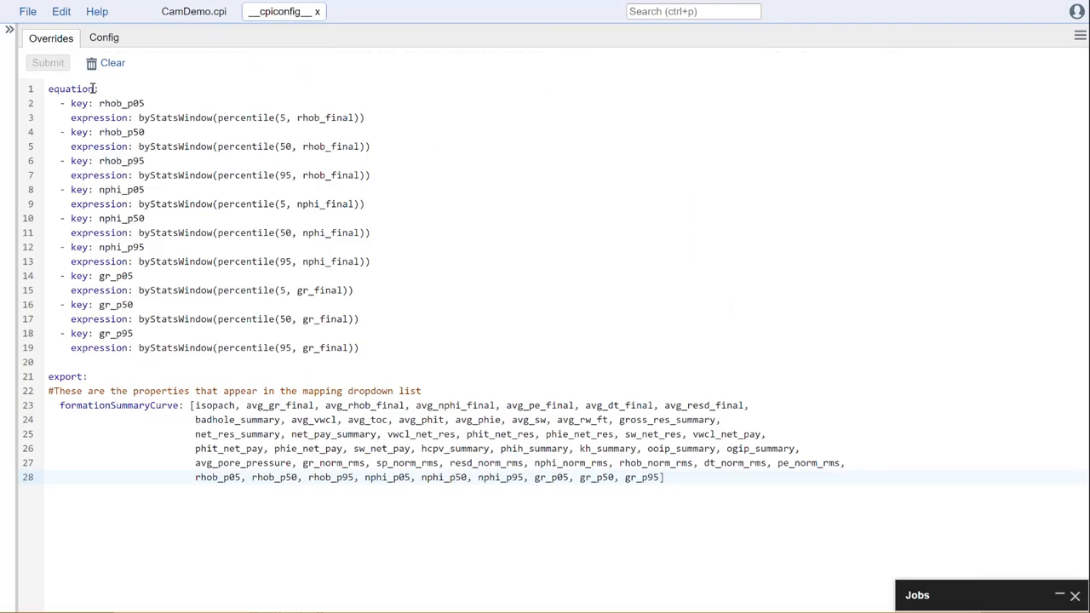
left_click_drag(376, 350, 28, 109)
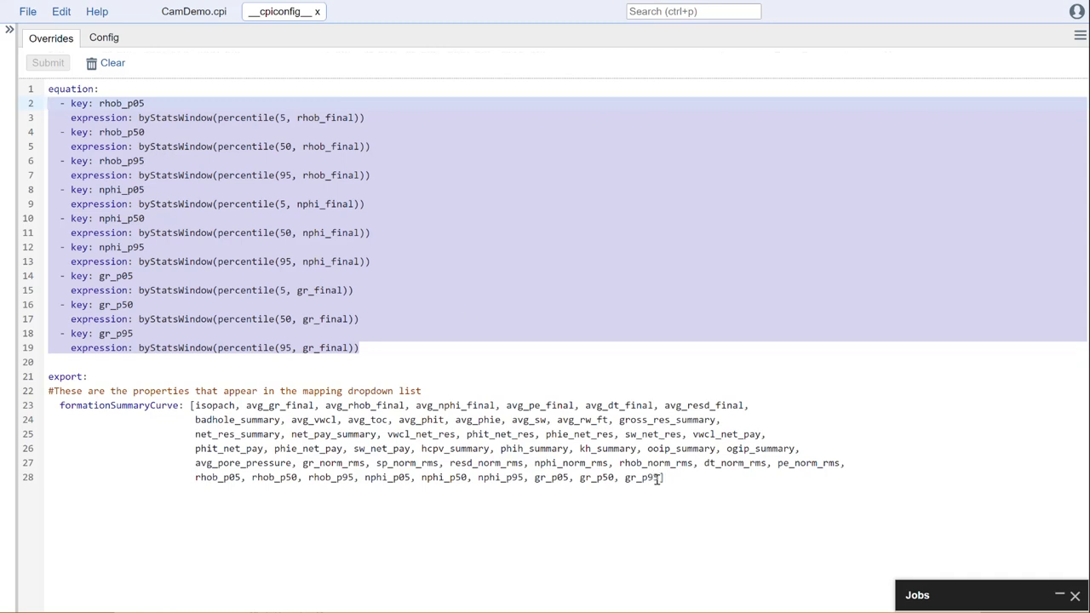
left_click_drag(660, 477, 49, 381)
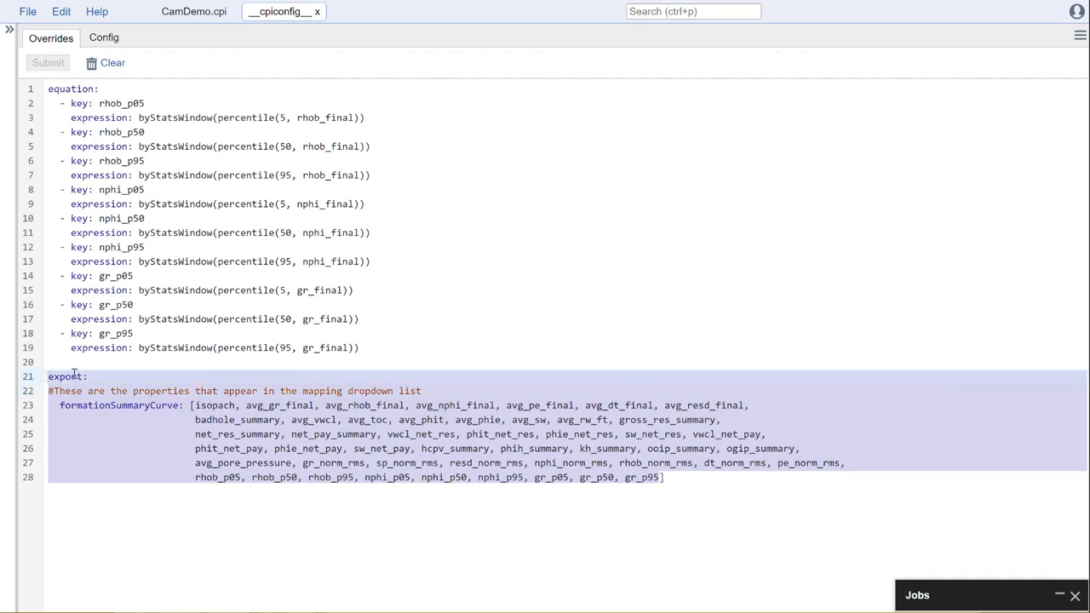
left_click(68, 375)
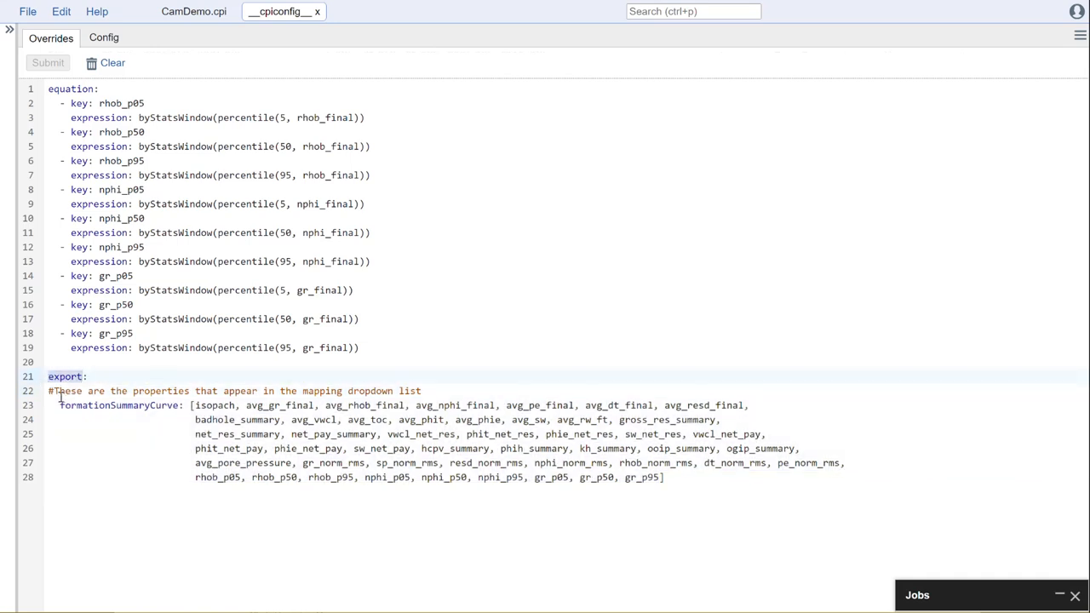
left_click_drag(49, 405, 669, 498)
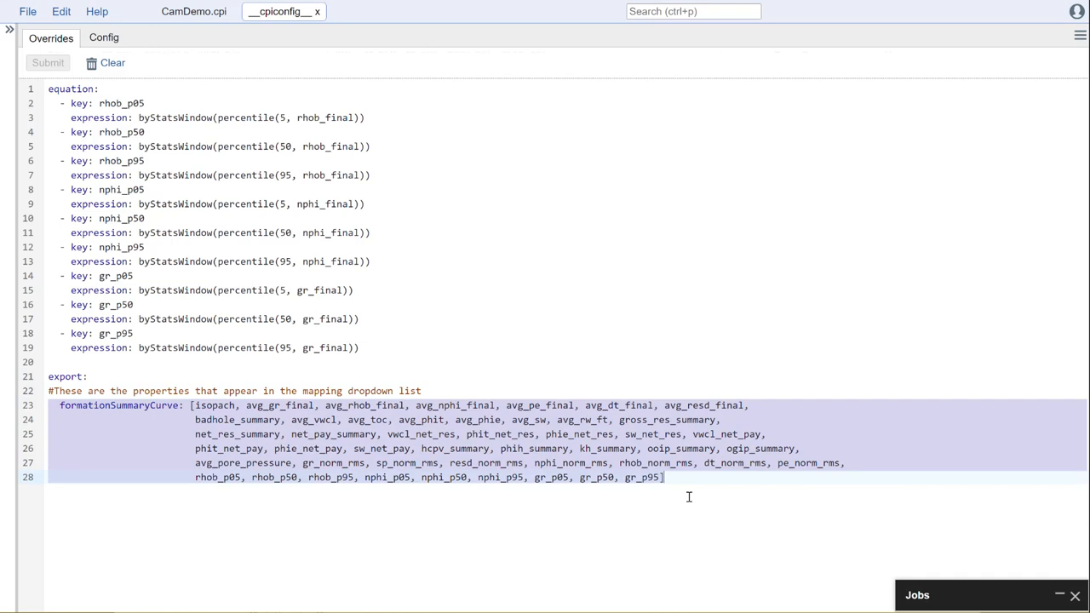
left_click(683, 476)
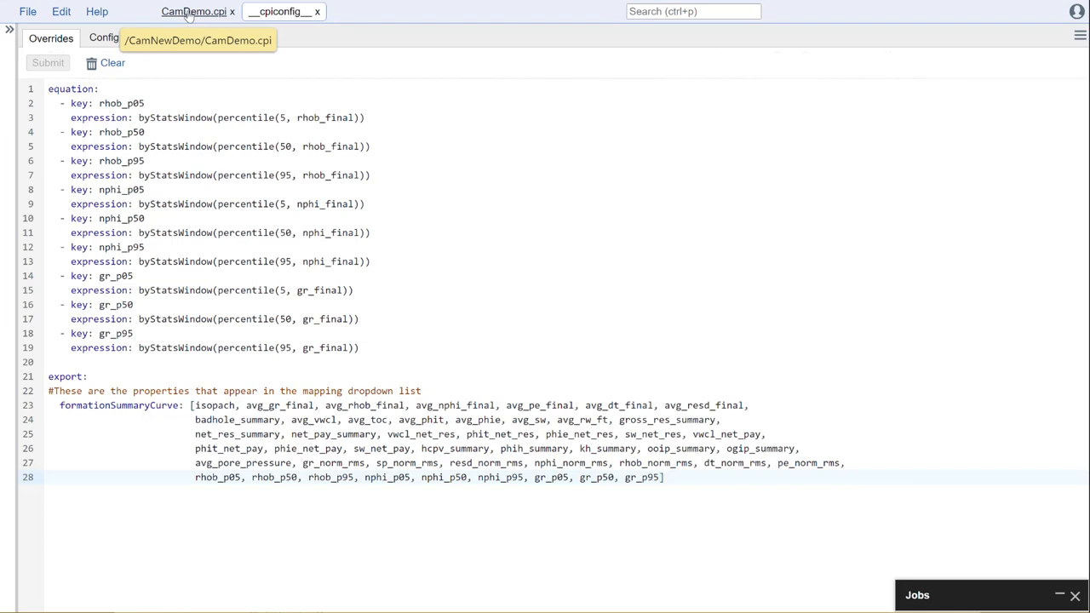
Display rhob_p05 as the property map in an enlarged map pane of CamDemo.cpi and sort the table by rhob_p50 ascending
left_click(189, 14)
left_click_drag(397, 347, 397, 269)
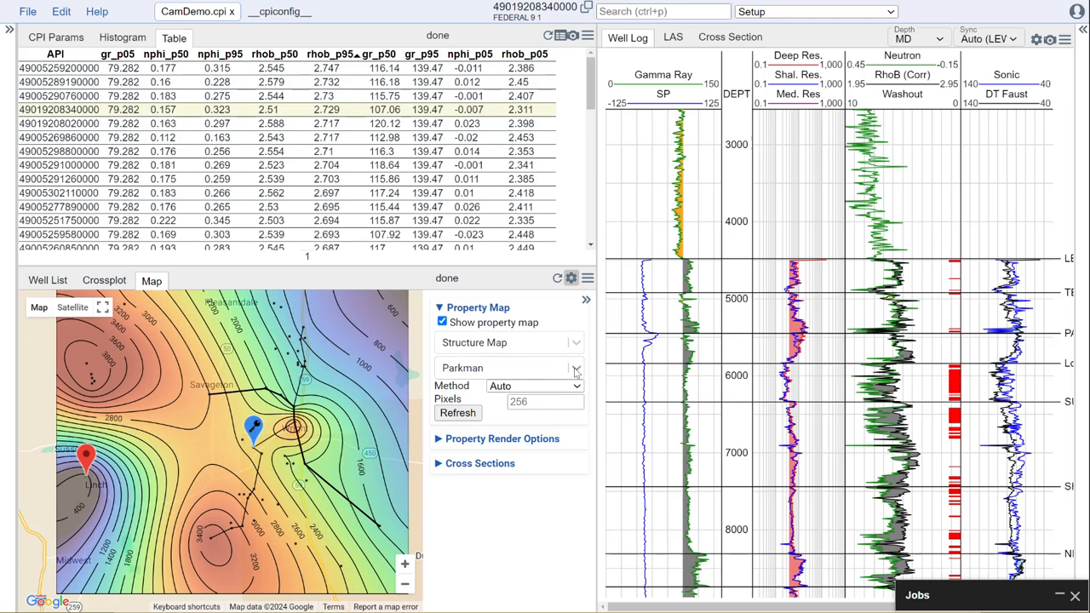
left_click(575, 342)
scroll(566, 432, "down", 10)
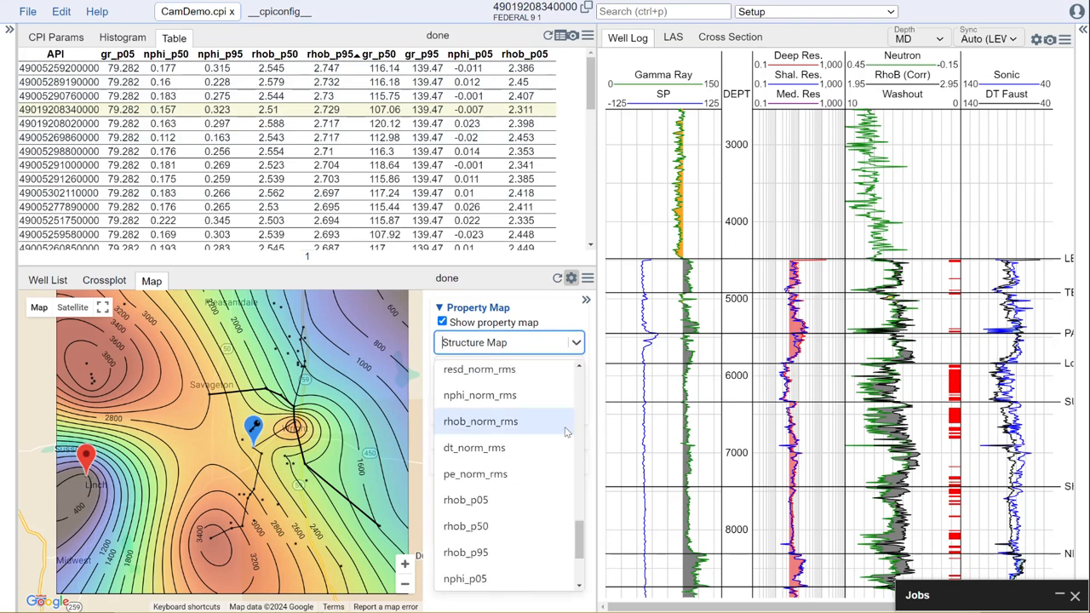
left_click(495, 502)
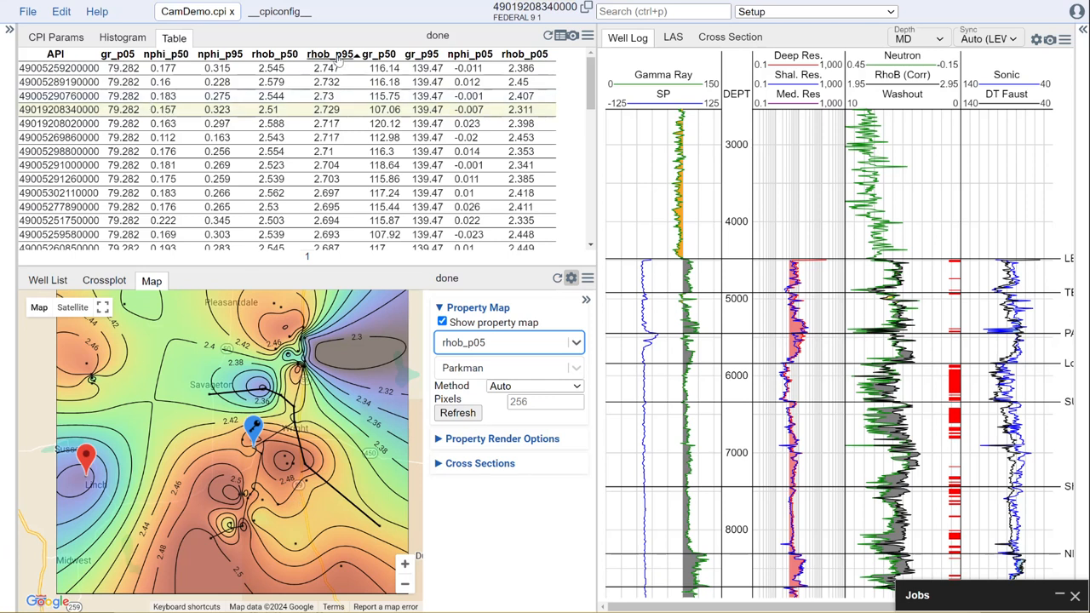
left_click(274, 54)
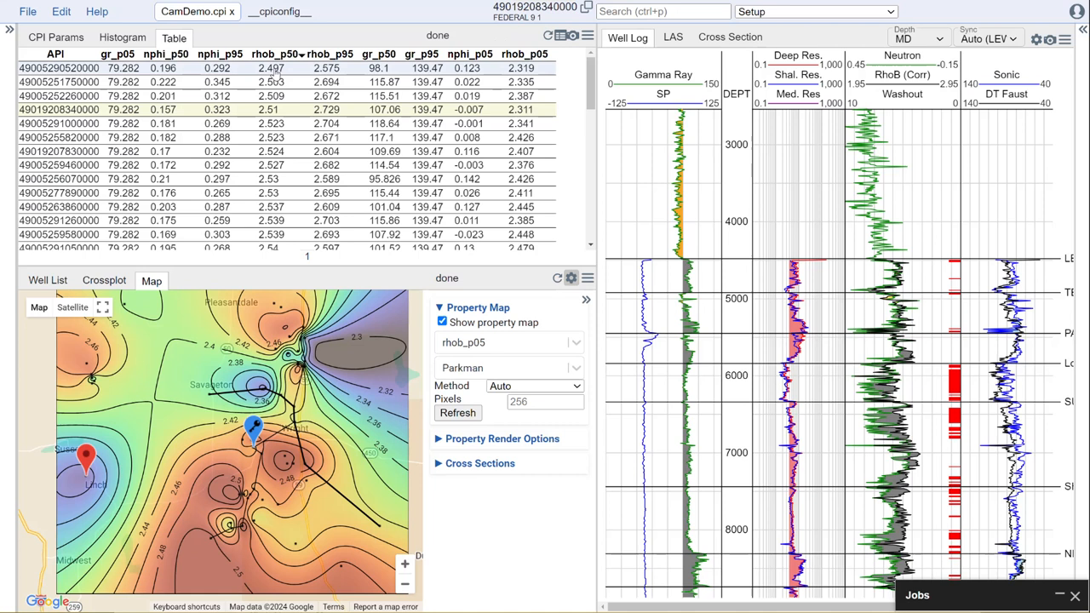